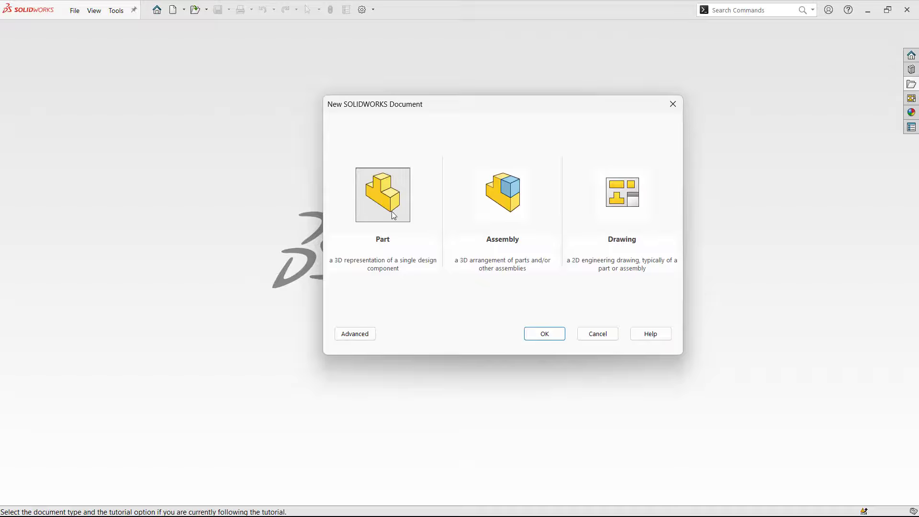
Create a new part document and apply the Plain White scene as its backdrop
{"action": "left_click", "coordinate": [554, 343]}
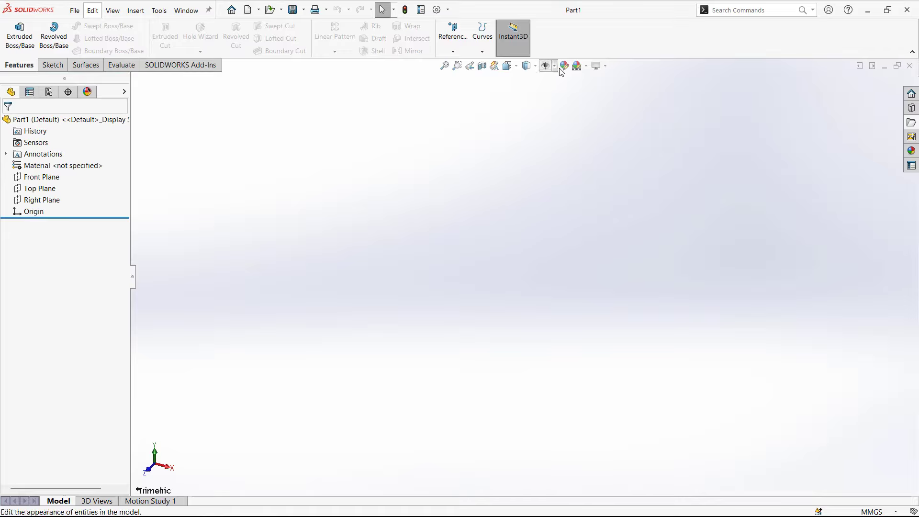
{"action": "left_click", "coordinate": [587, 67]}
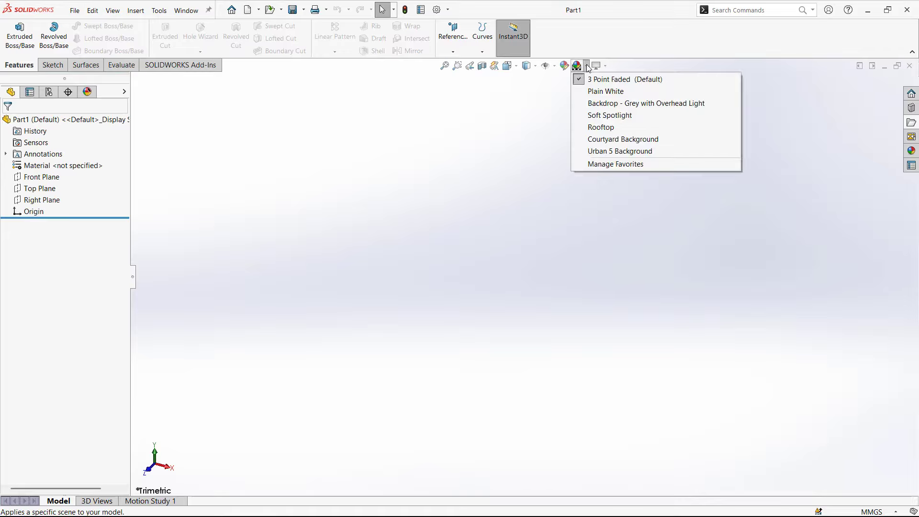
{"action": "left_click", "coordinate": [593, 92]}
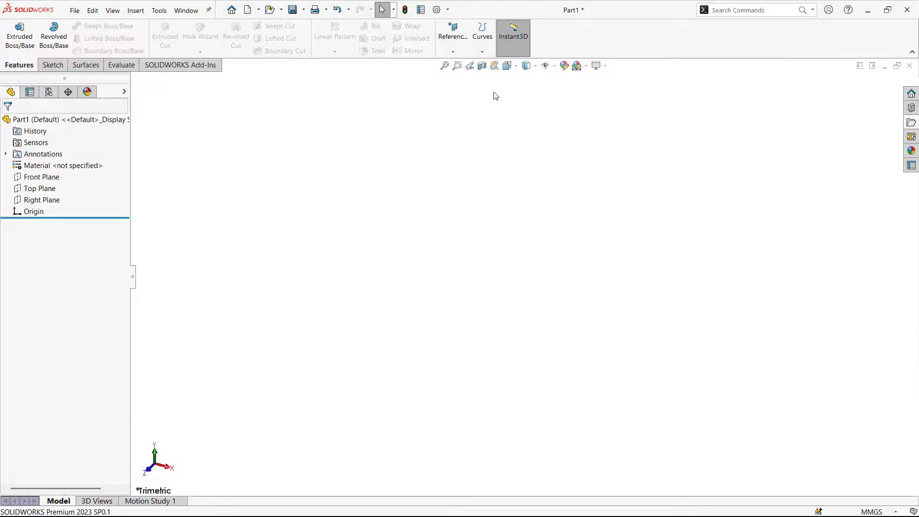
Show the primary reference planes in the graphics area and hide them again
{"action": "left_click", "coordinate": [555, 69]}
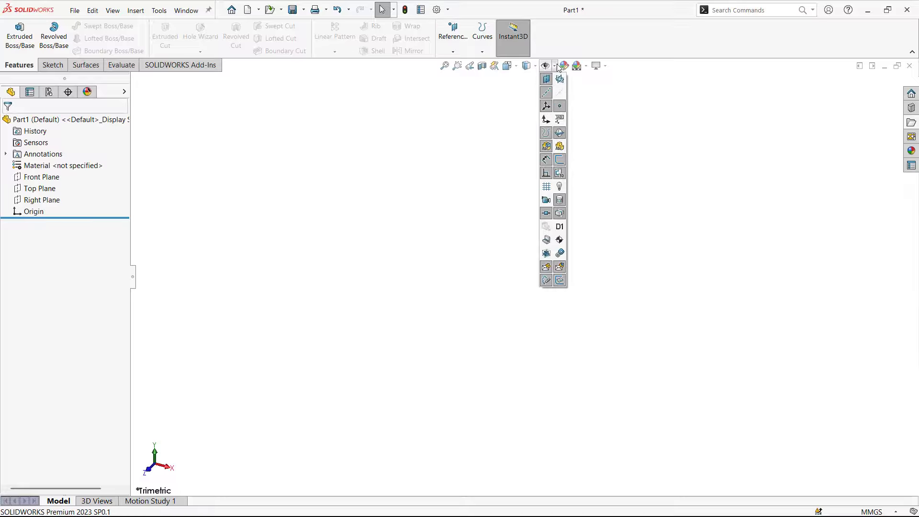
{"action": "left_click", "coordinate": [559, 79]}
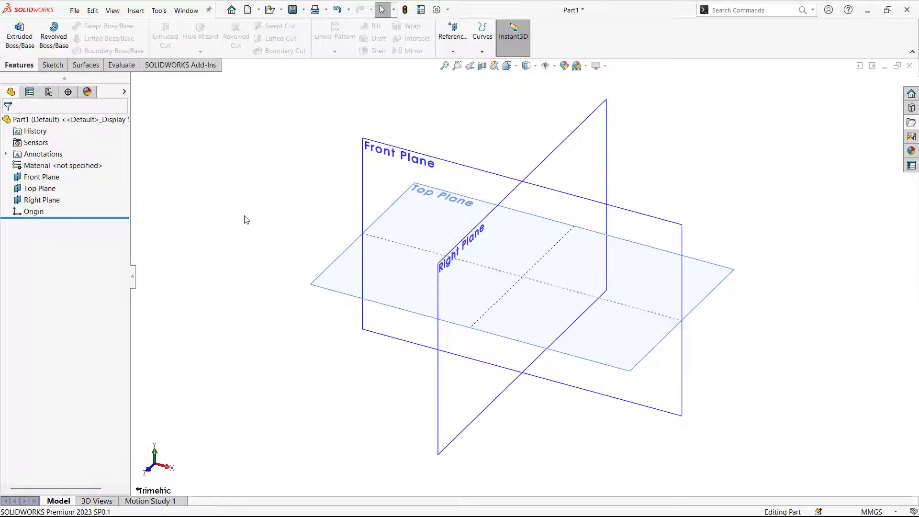
{"action": "left_click", "coordinate": [554, 68]}
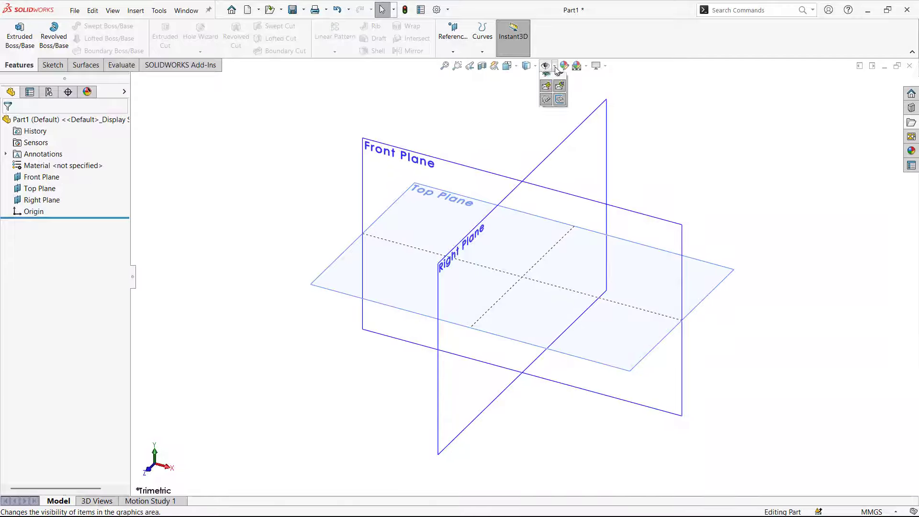
{"action": "left_click", "coordinate": [559, 79]}
{"action": "left_click", "coordinate": [553, 67]}
{"action": "left_click", "coordinate": [560, 79]}
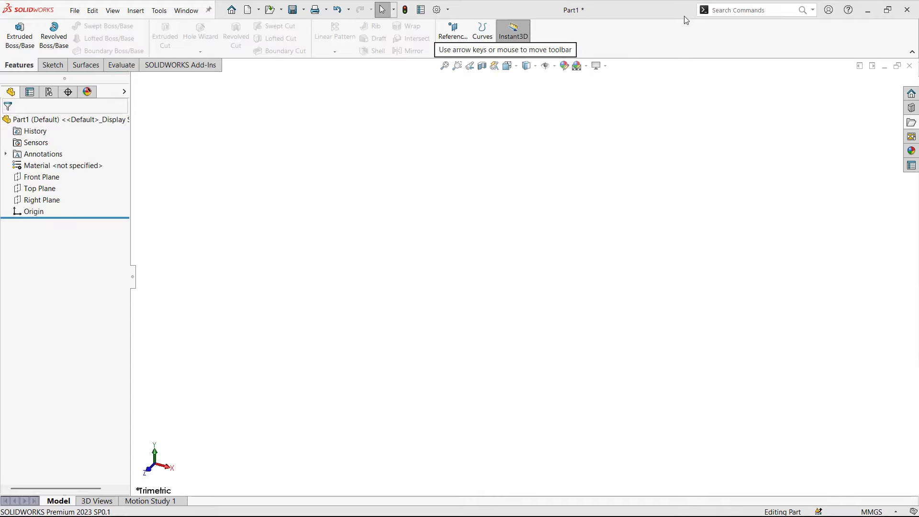
Review the list of available add-ins and close it without activating any
{"action": "left_click", "coordinate": [448, 11]}
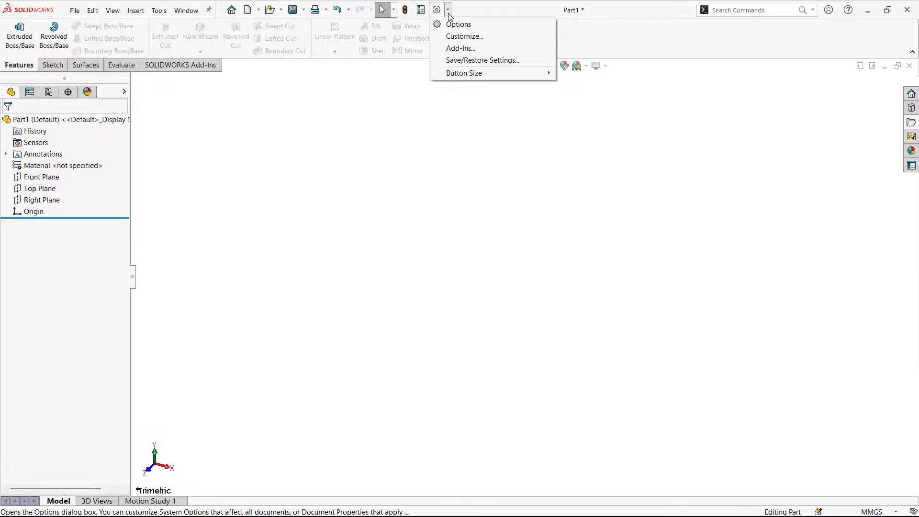
{"action": "left_click", "coordinate": [461, 48]}
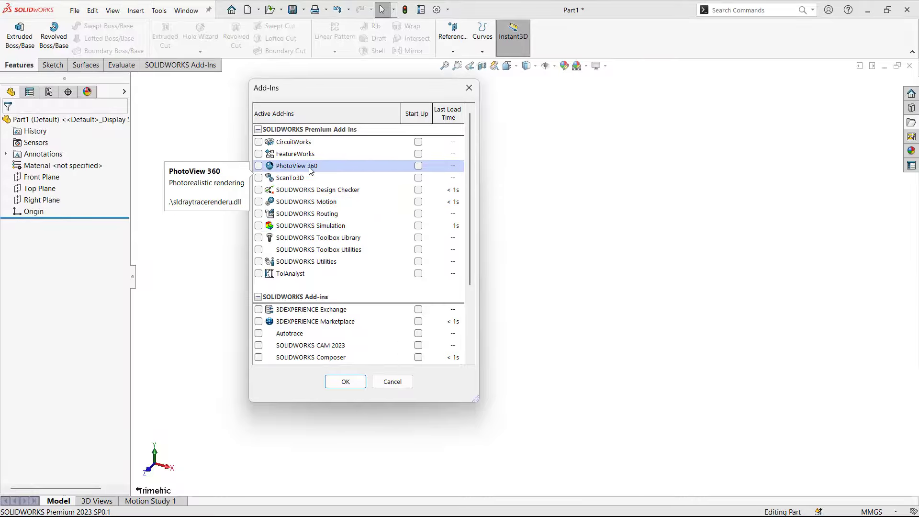
{"action": "scroll", "coordinate": [266, 316], "scroll_direction": "down", "scroll_amount": 1}
{"action": "scroll", "coordinate": [266, 320], "scroll_direction": "down", "scroll_amount": 2}
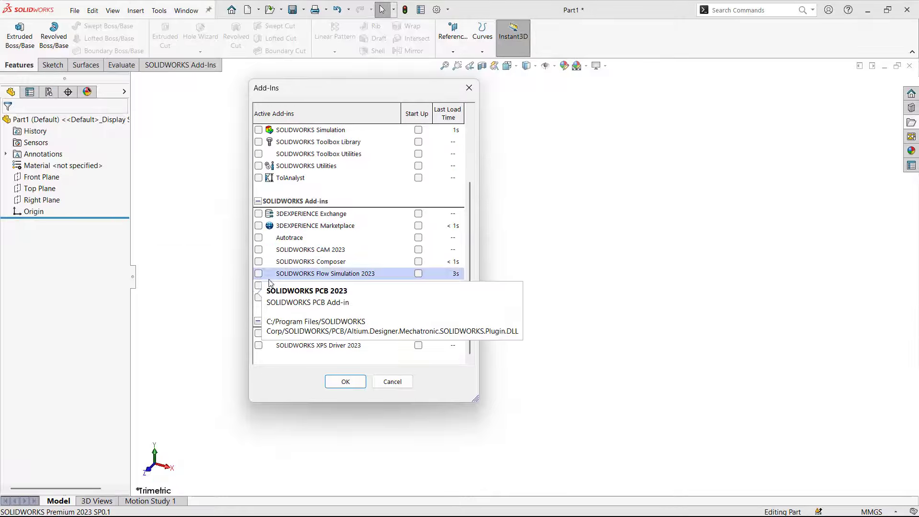
{"action": "scroll", "coordinate": [260, 146], "scroll_direction": "up", "scroll_amount": 1}
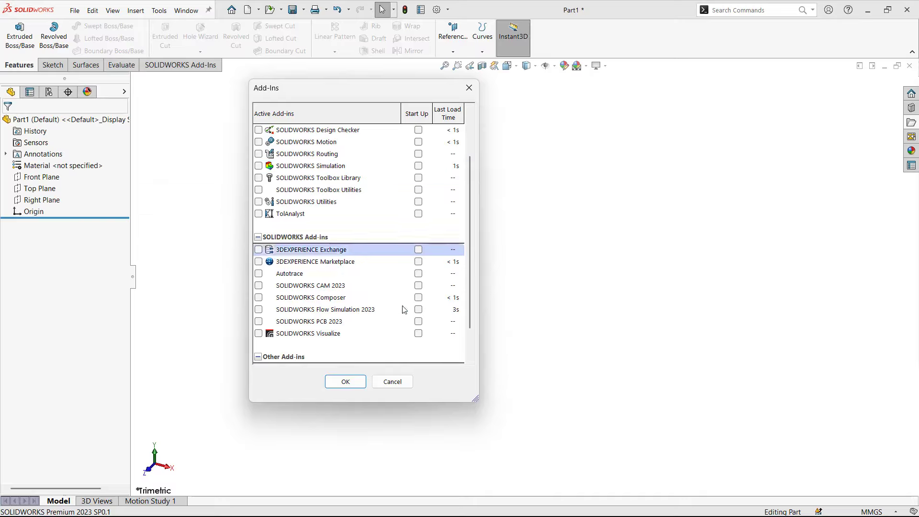
{"action": "left_click", "coordinate": [392, 382]}
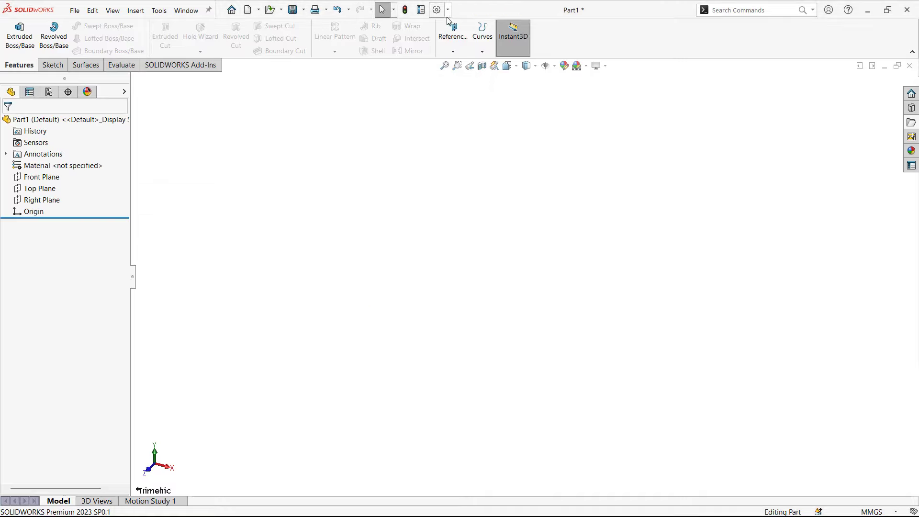
Set the interface button size to Medium and dismiss the restart notice
{"action": "left_click", "coordinate": [448, 12]}
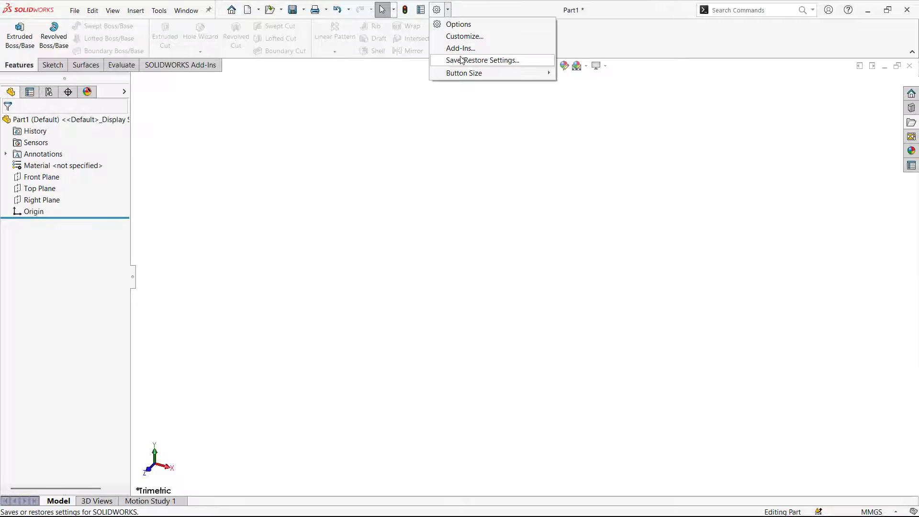
{"action": "mouse_move", "coordinate": [464, 72]}
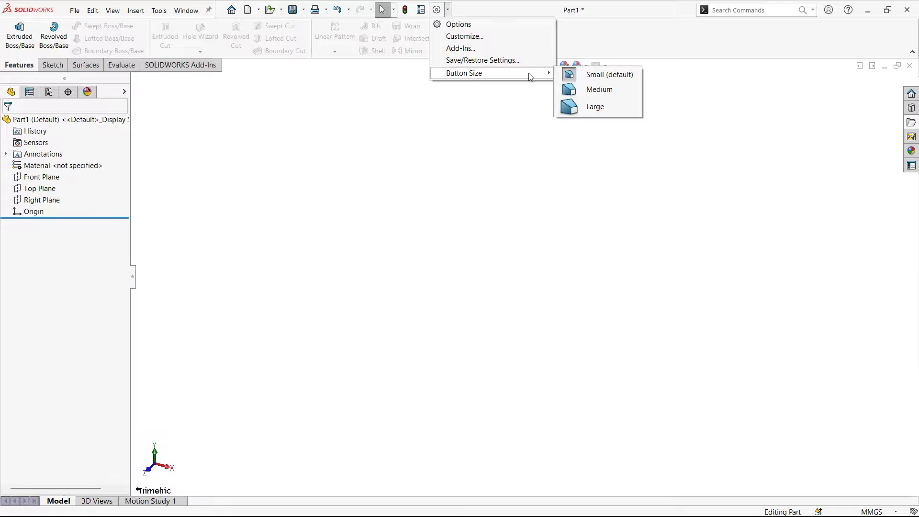
{"action": "left_click", "coordinate": [571, 94]}
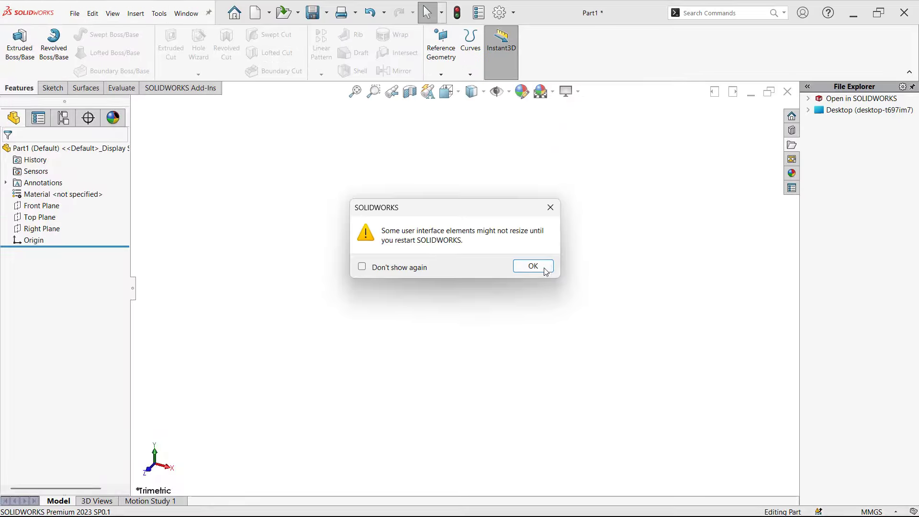
{"action": "left_click", "coordinate": [546, 271]}
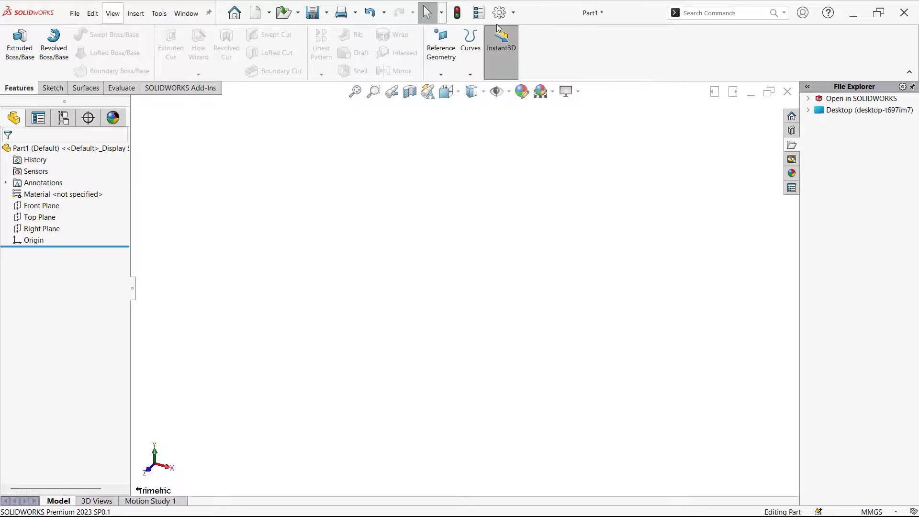
Set the interface button size back to Small (default) and dismiss the notice
{"action": "left_click", "coordinate": [513, 13]}
{"action": "mouse_move", "coordinate": [581, 80]}
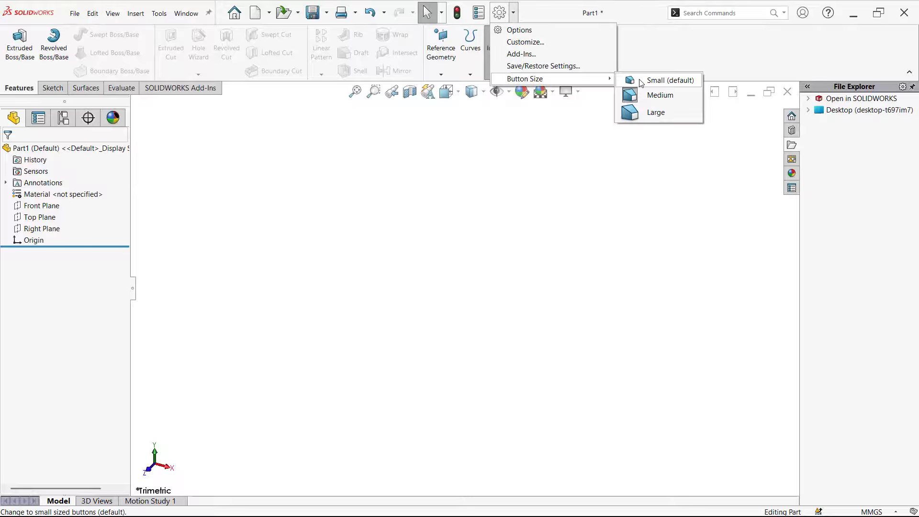
{"action": "left_click", "coordinate": [641, 81]}
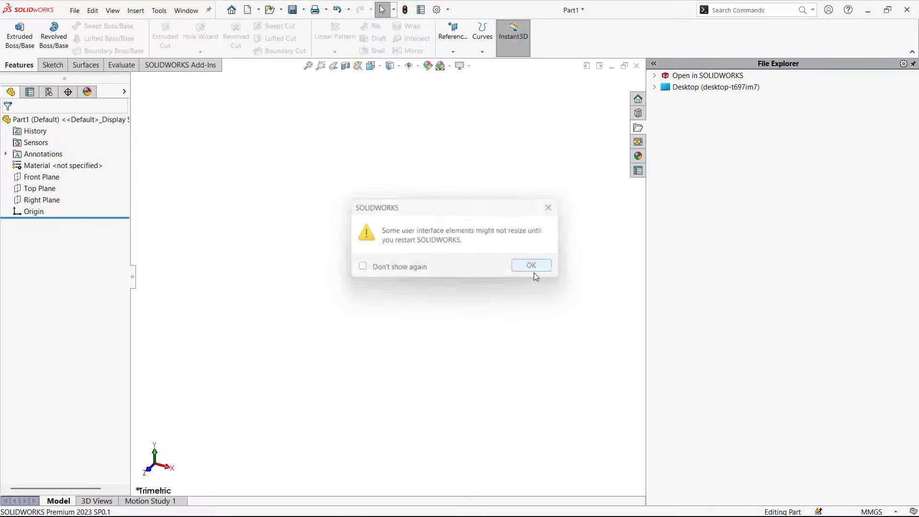
{"action": "left_click", "coordinate": [532, 268]}
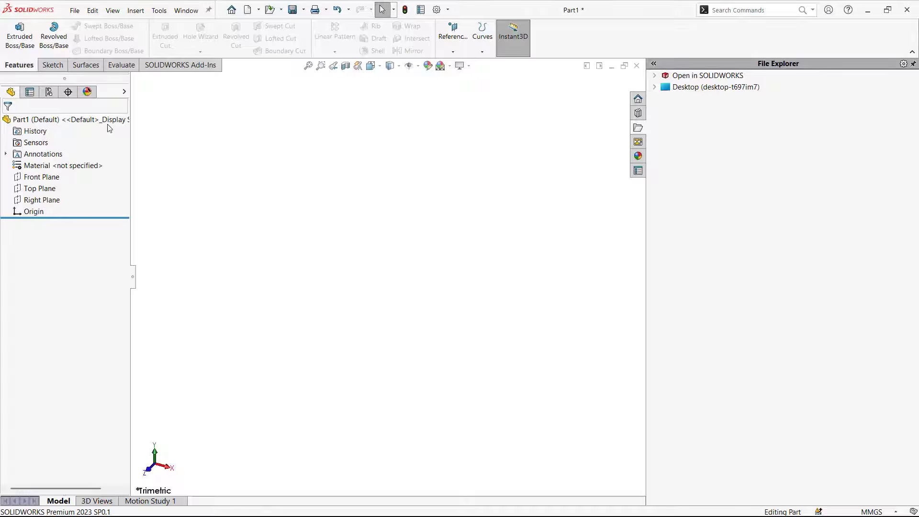
Open the Colors settings in the system options and look over the icon color choices
{"action": "left_click", "coordinate": [448, 11]}
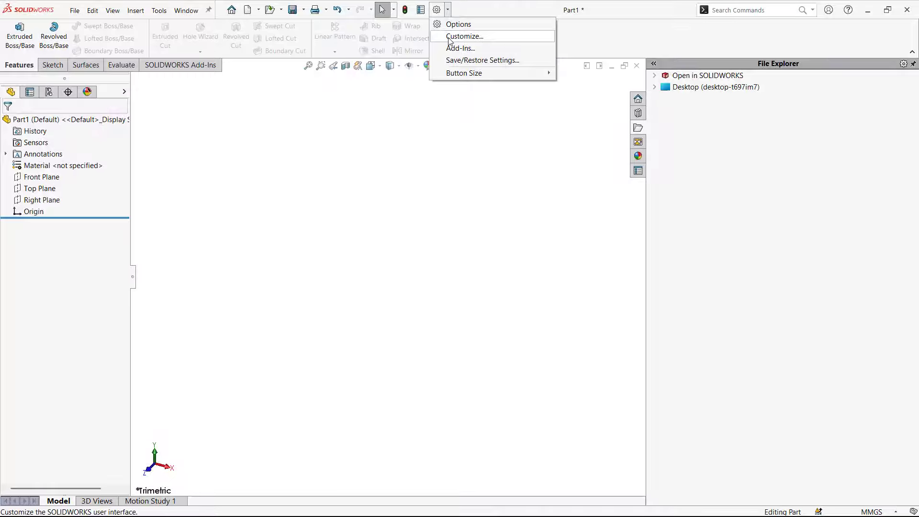
{"action": "left_click", "coordinate": [458, 24]}
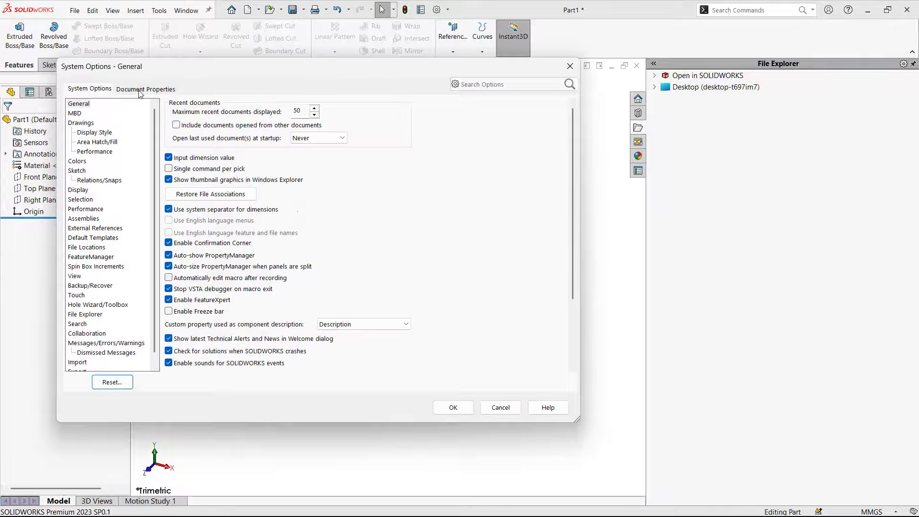
{"action": "left_click", "coordinate": [75, 93]}
{"action": "left_click", "coordinate": [84, 164]}
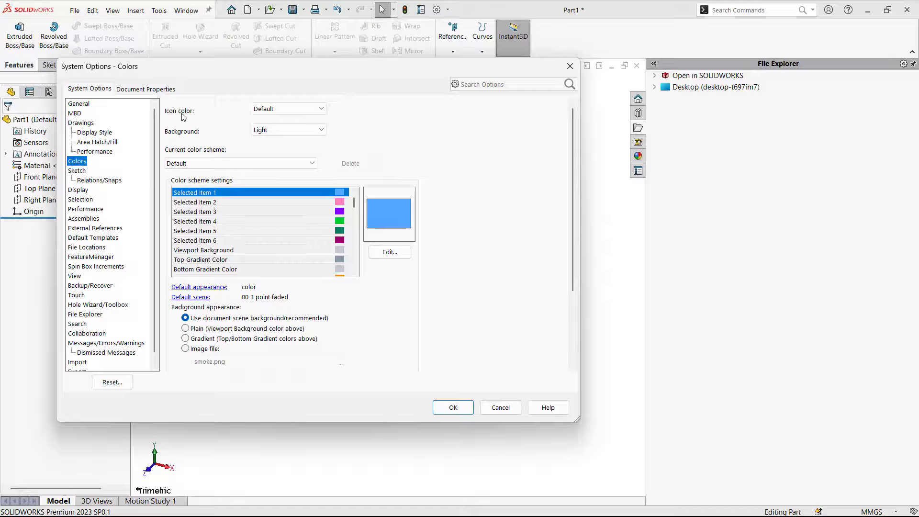
{"action": "left_click", "coordinate": [280, 111]}
{"action": "left_click", "coordinate": [281, 110]}
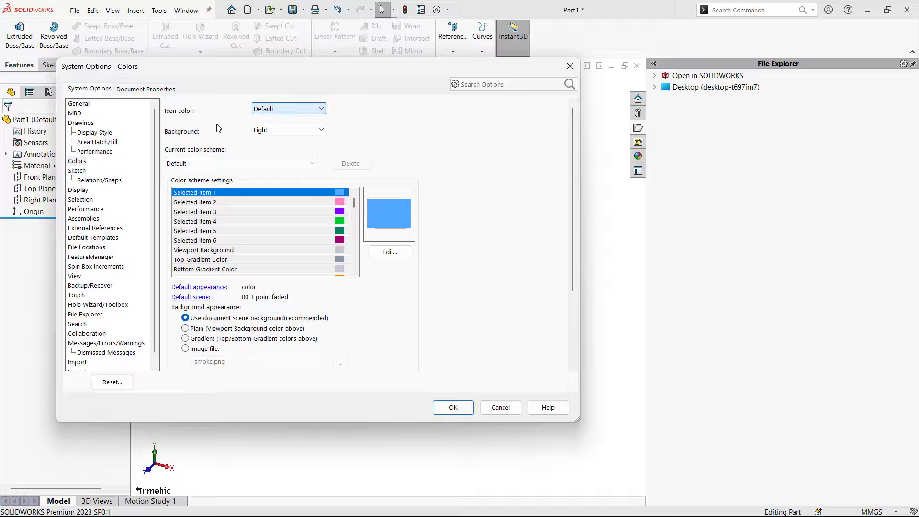
Set the interface background to Dark, apply the options, and narrow the File Explorer task pane
{"action": "left_click", "coordinate": [260, 133]}
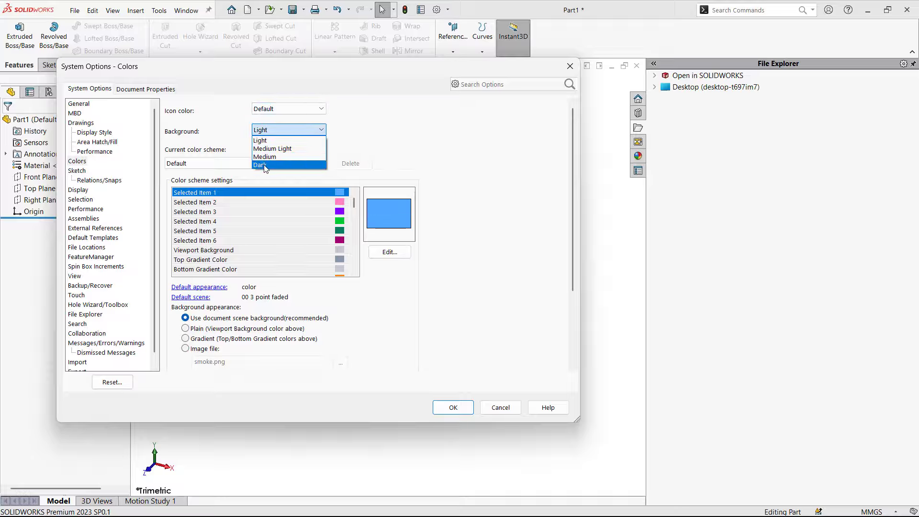
{"action": "left_click", "coordinate": [264, 165]}
{"action": "left_click", "coordinate": [270, 131]}
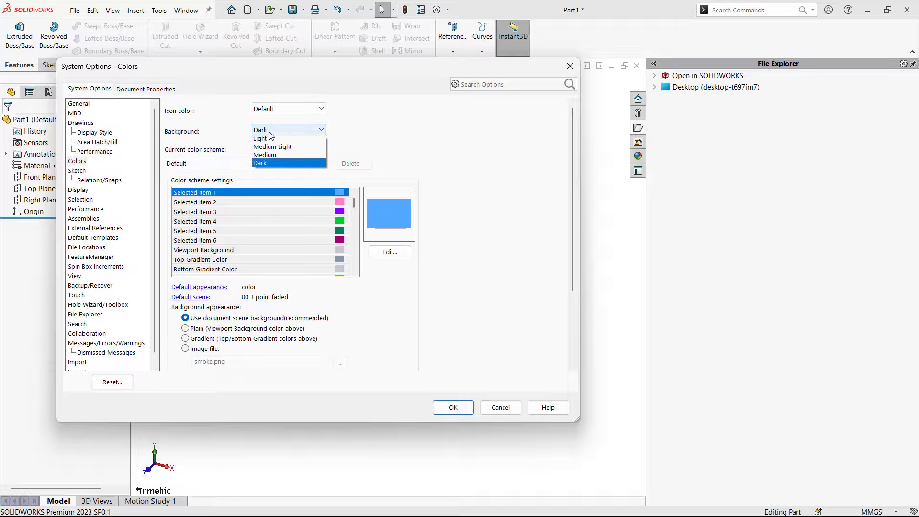
{"action": "left_click", "coordinate": [268, 157]}
{"action": "left_click", "coordinate": [268, 131]}
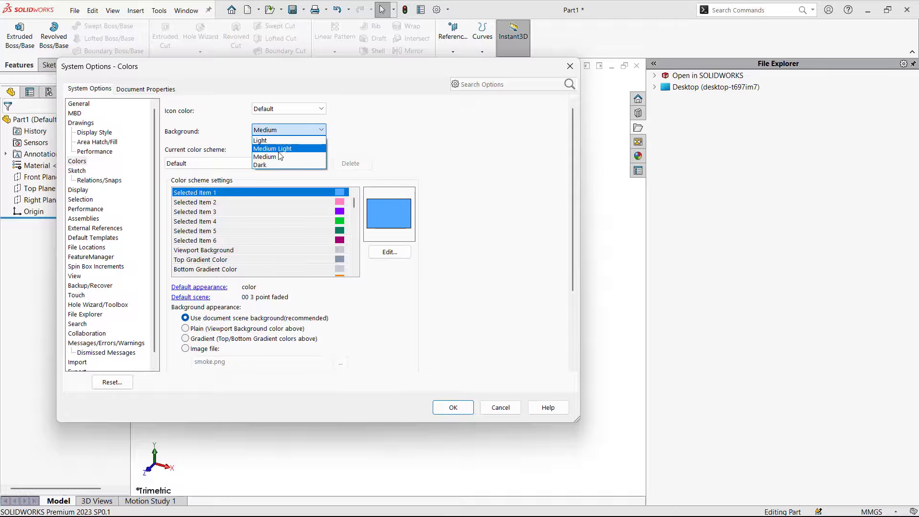
{"action": "left_click", "coordinate": [267, 130]}
{"action": "left_click", "coordinate": [267, 130]}
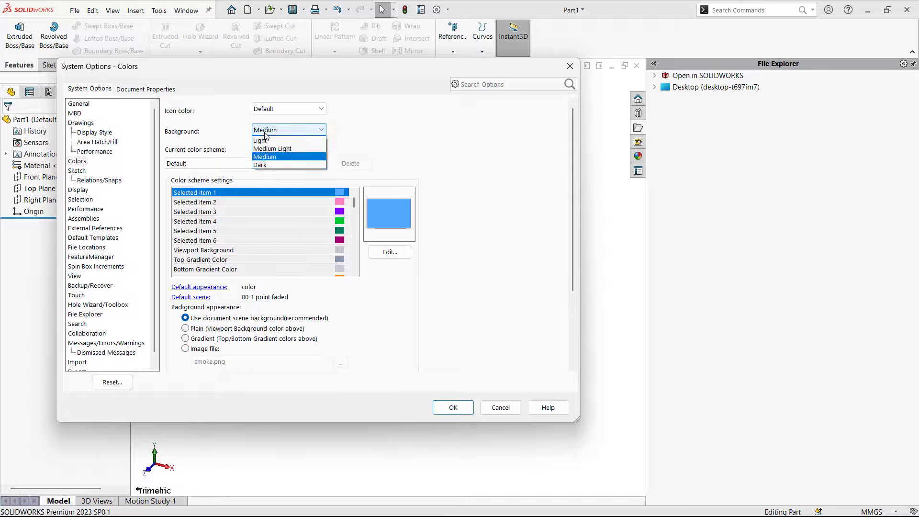
{"action": "left_click", "coordinate": [261, 165]}
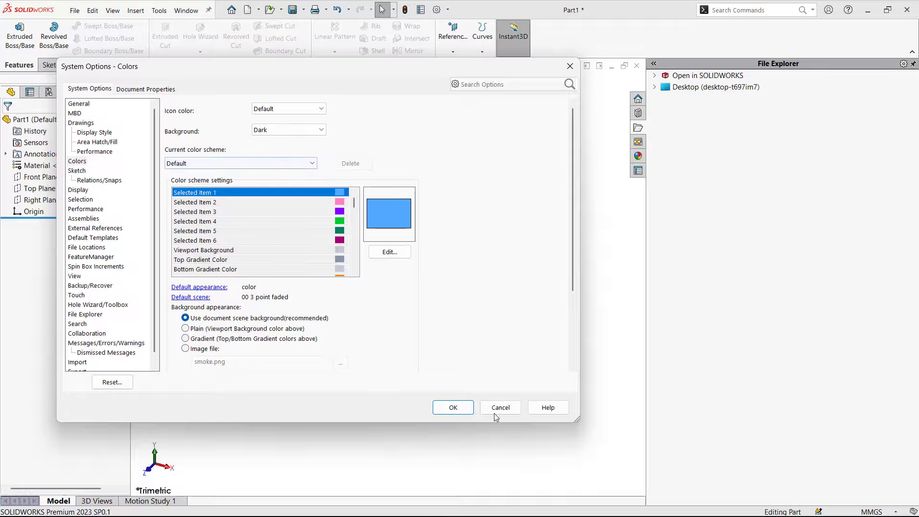
{"action": "left_click", "coordinate": [454, 408]}
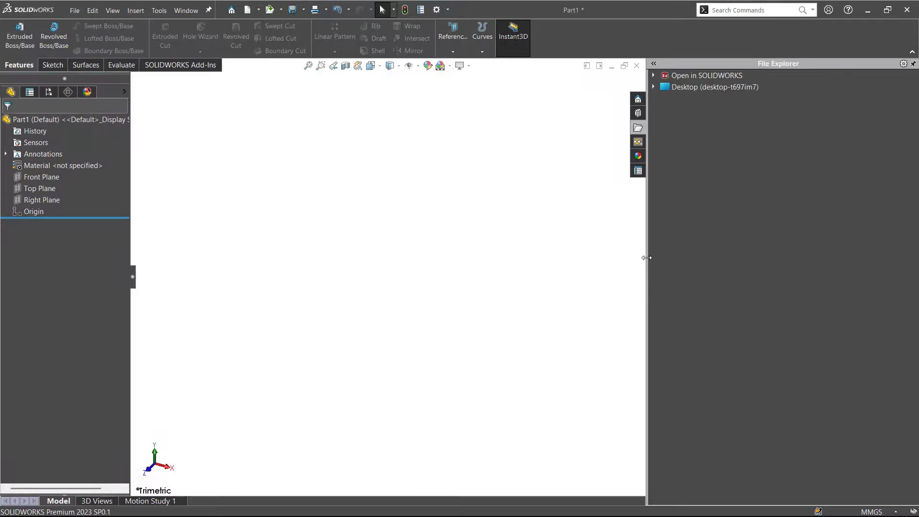
{"action": "left_click_drag", "start_coordinate": [646, 257], "coordinate": [821, 258]}
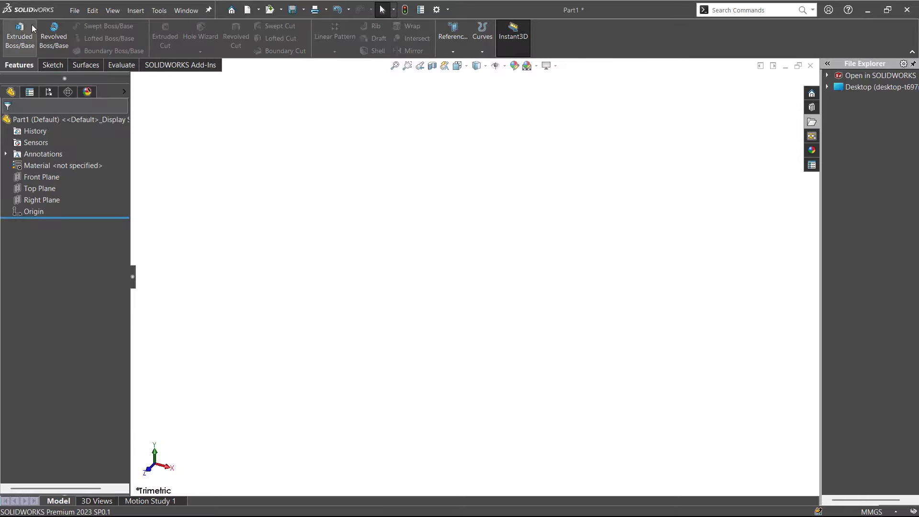
Set the icon color to Classic in the system color options and apply it
{"action": "left_click", "coordinate": [436, 9]}
{"action": "left_click", "coordinate": [77, 160]}
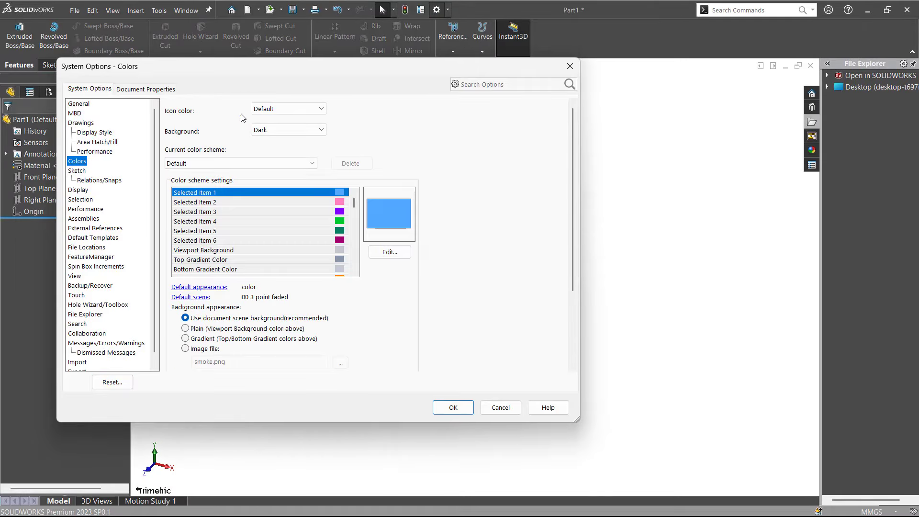
{"action": "left_click", "coordinate": [274, 111]}
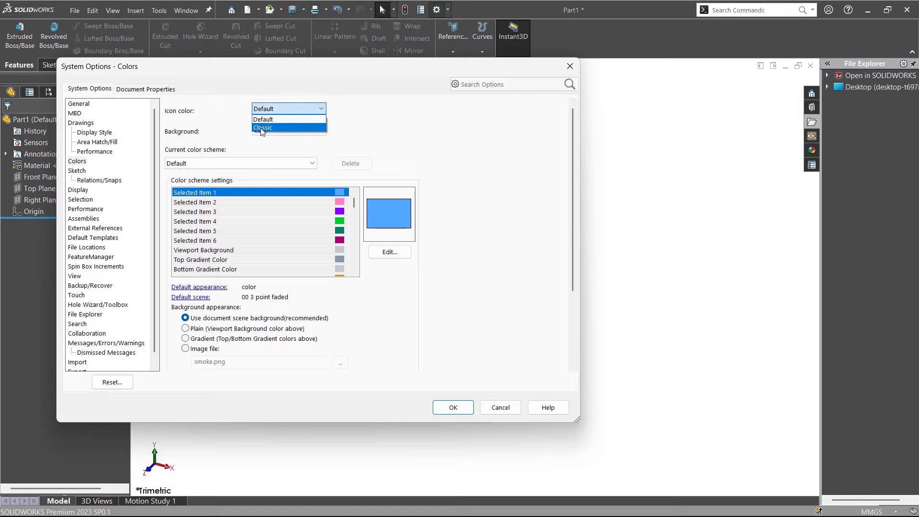
{"action": "left_click", "coordinate": [261, 128]}
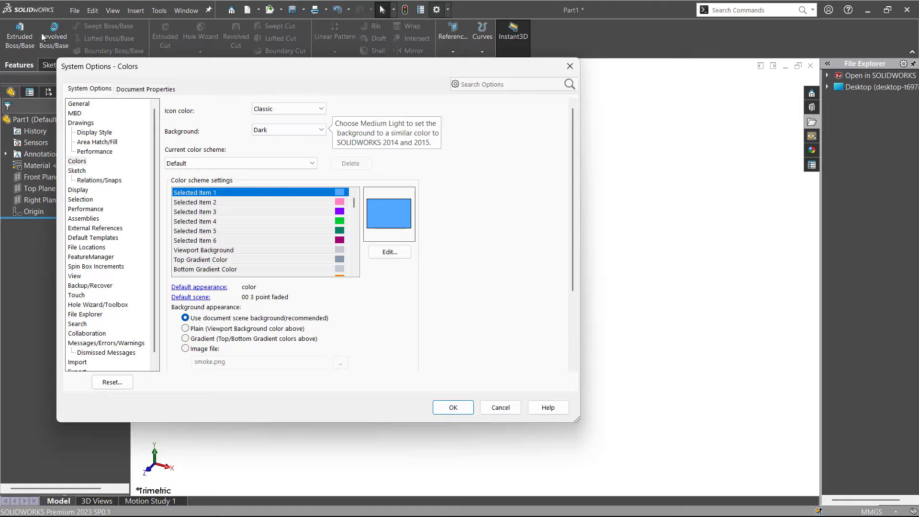
{"action": "left_click", "coordinate": [450, 407]}
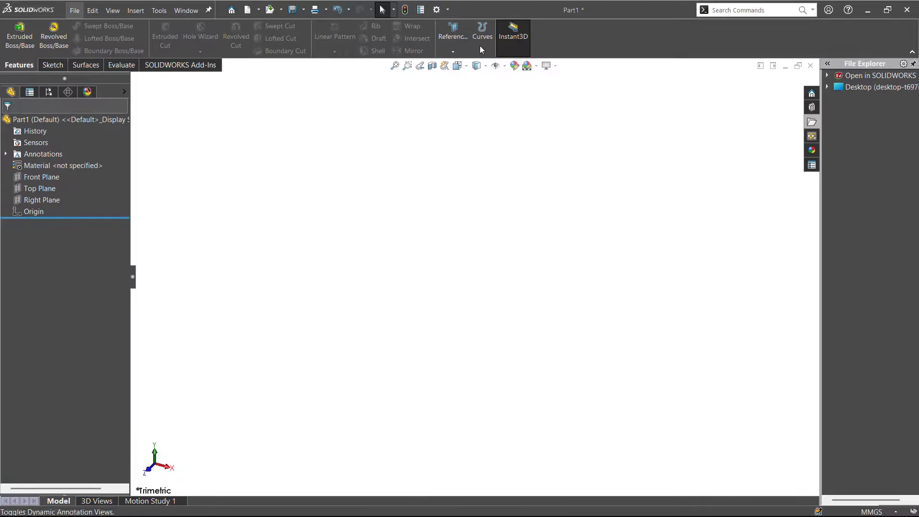
In the system sketch options, enable auto-rotating the view normal to the sketch plane, disable on-screen numeric input on entity creation, and apply
{"action": "left_click", "coordinate": [448, 10]}
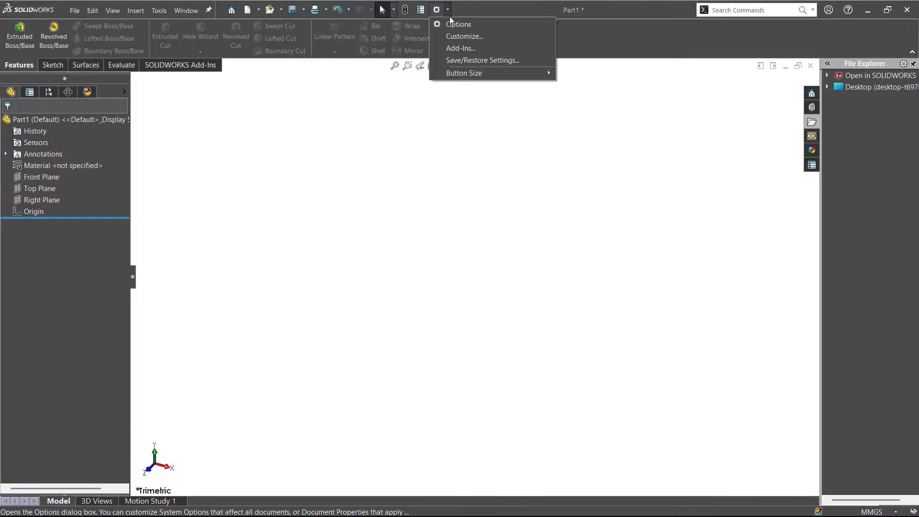
{"action": "left_click", "coordinate": [461, 27]}
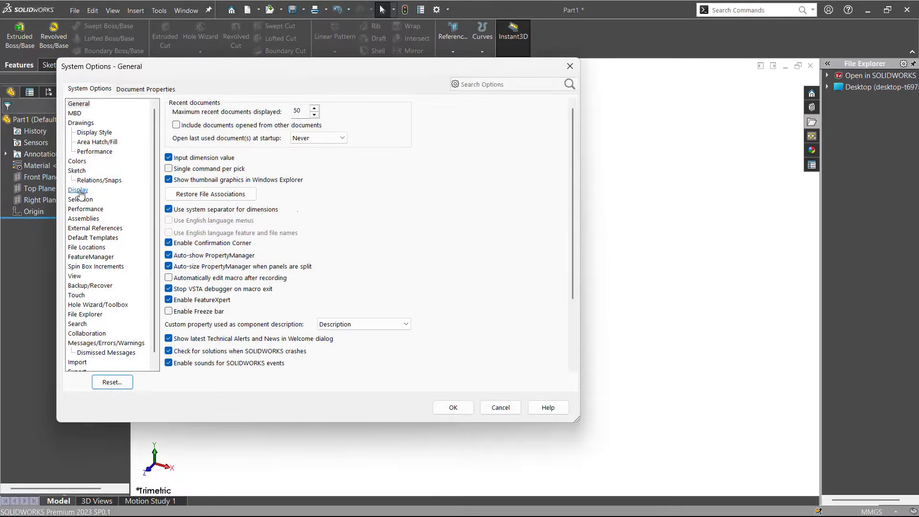
{"action": "left_click", "coordinate": [79, 190]}
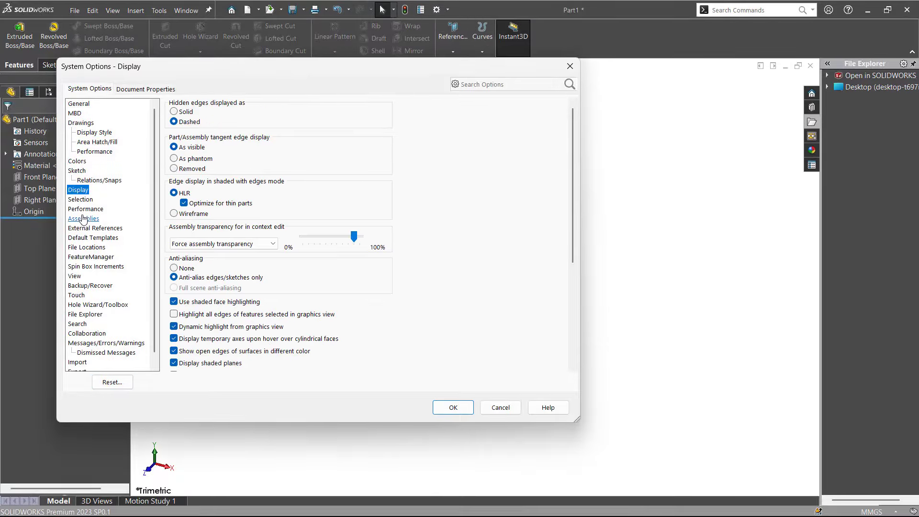
{"action": "left_click", "coordinate": [76, 171]}
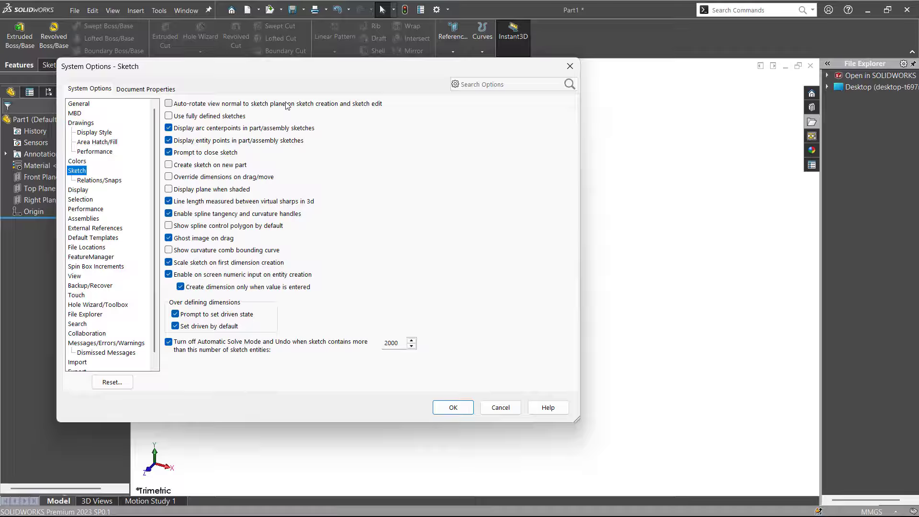
{"action": "left_click", "coordinate": [170, 105]}
{"action": "left_click", "coordinate": [168, 274]}
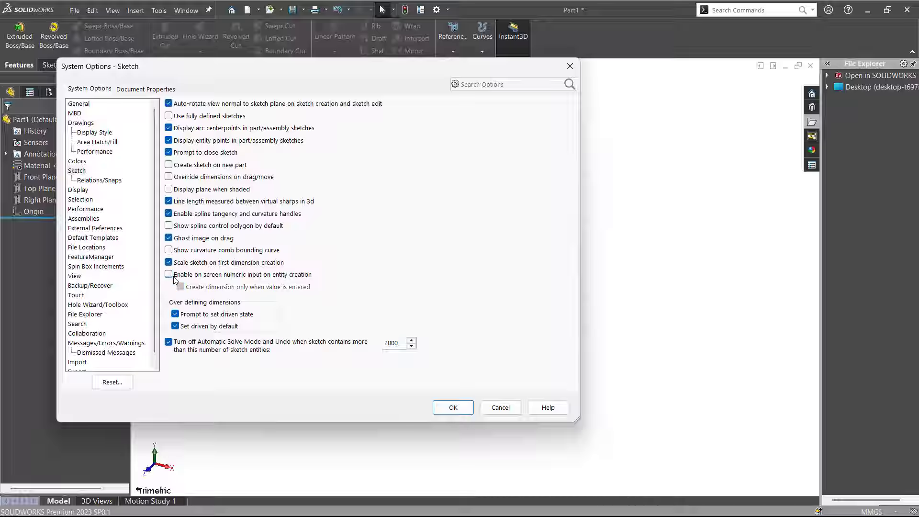
{"action": "left_click", "coordinate": [453, 409]}
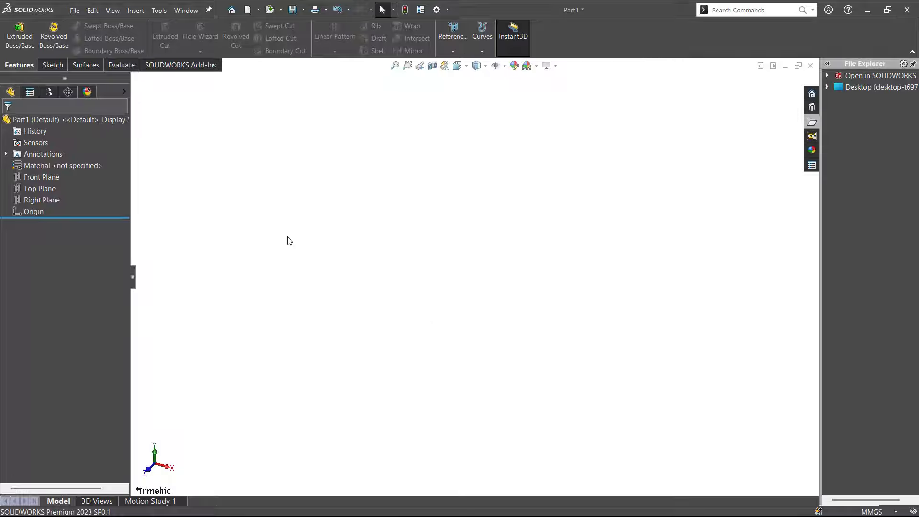
Start a new 2D sketch on the Front Plane
{"action": "left_click", "coordinate": [42, 179]}
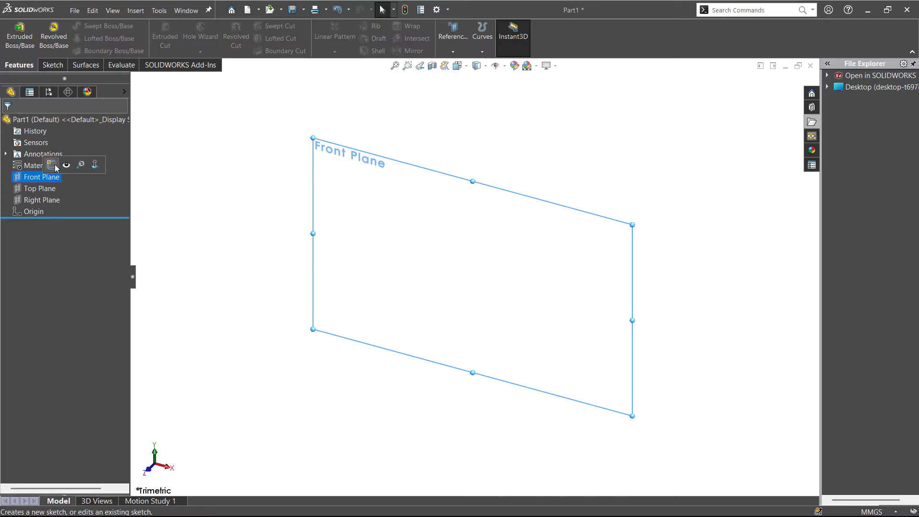
{"action": "key", "text": "Escape"}
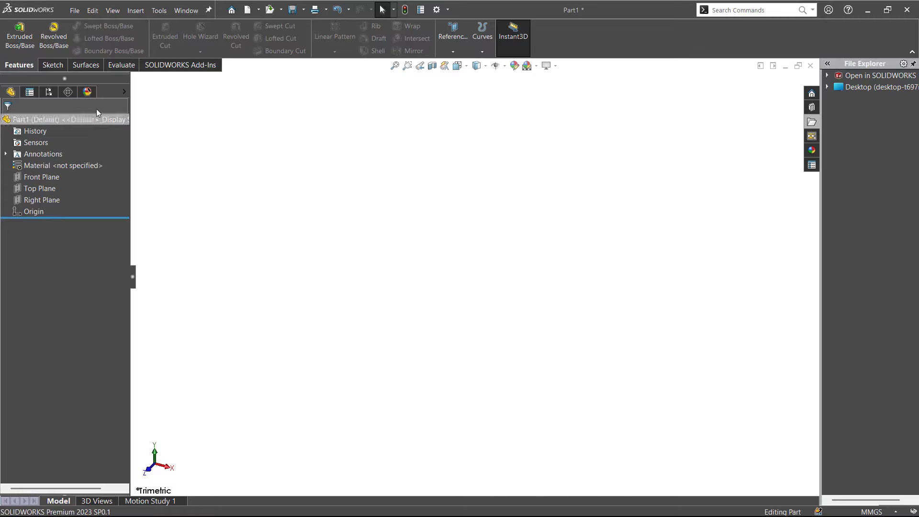
{"action": "left_click", "coordinate": [48, 63]}
{"action": "left_click", "coordinate": [14, 51]}
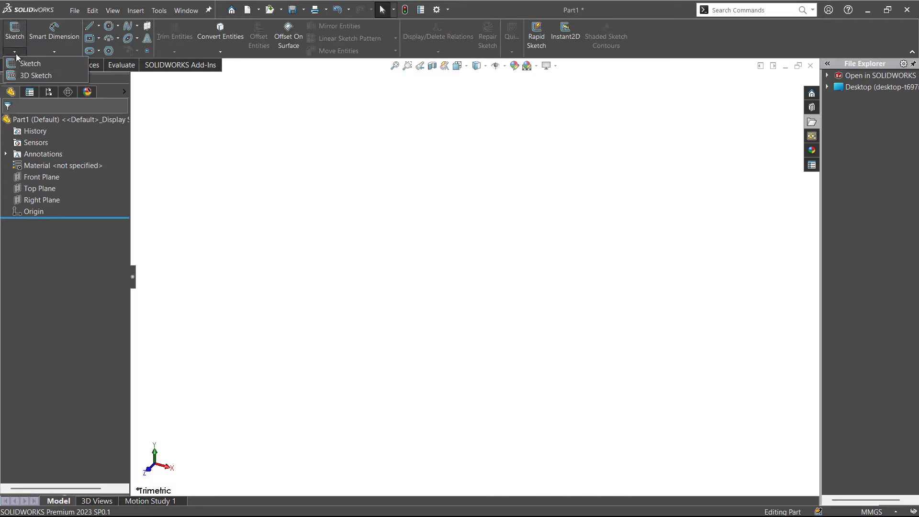
{"action": "left_click", "coordinate": [11, 33]}
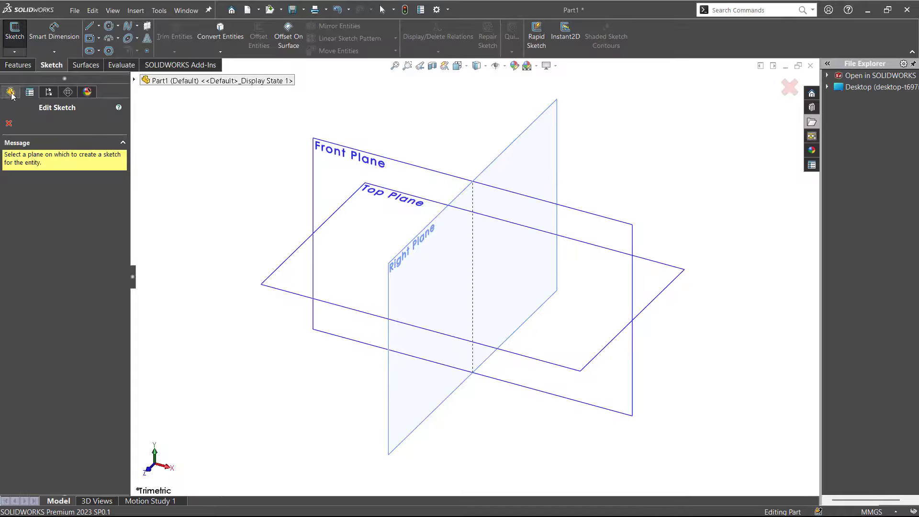
{"action": "left_click", "coordinate": [135, 80]}
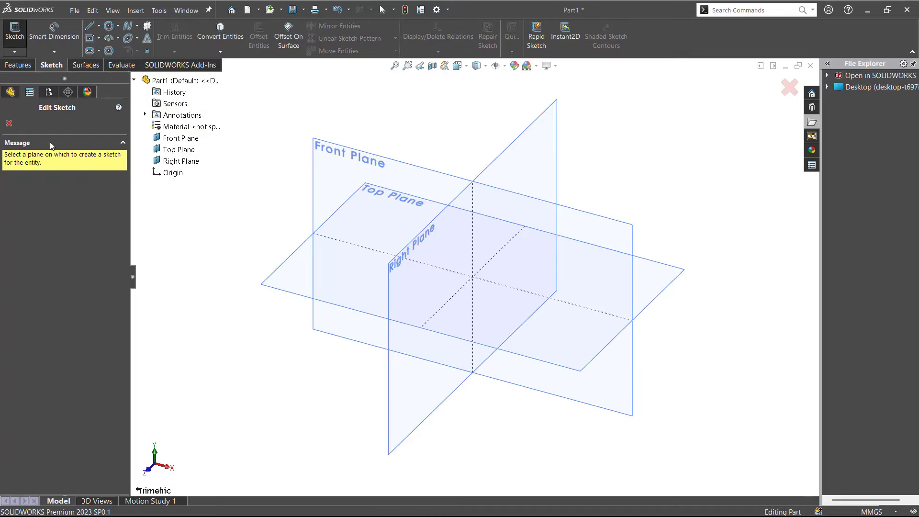
{"action": "left_click", "coordinate": [334, 150]}
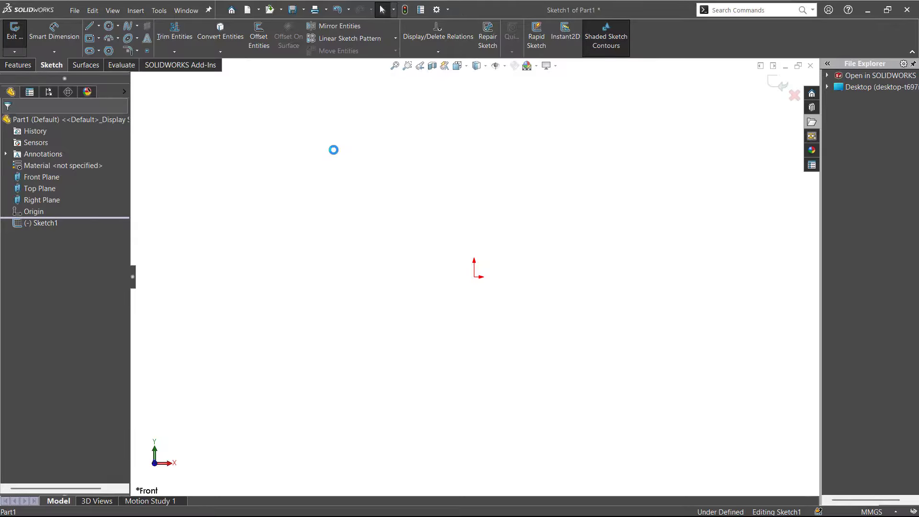
Review the auto-rotate view setting in the system sketch options and close them without changes
{"action": "left_click", "coordinate": [436, 10]}
{"action": "left_click", "coordinate": [77, 171]}
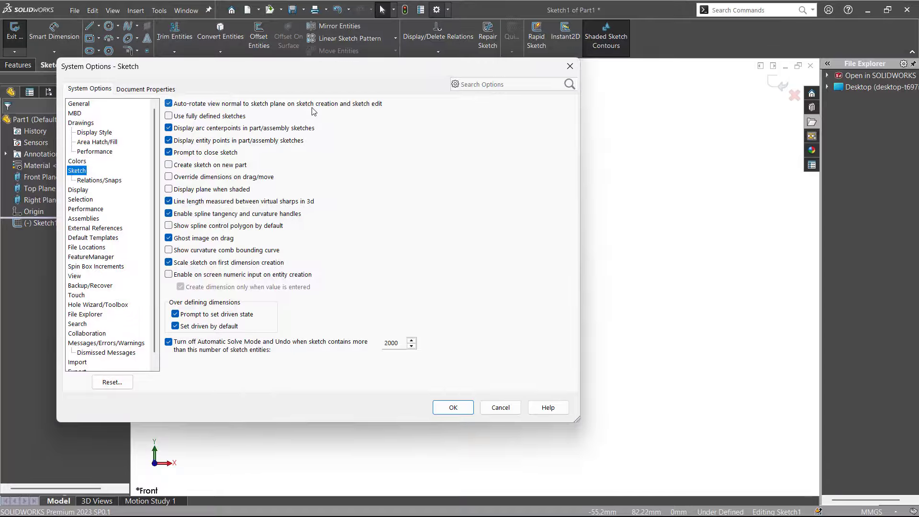
{"action": "left_click", "coordinate": [501, 407]}
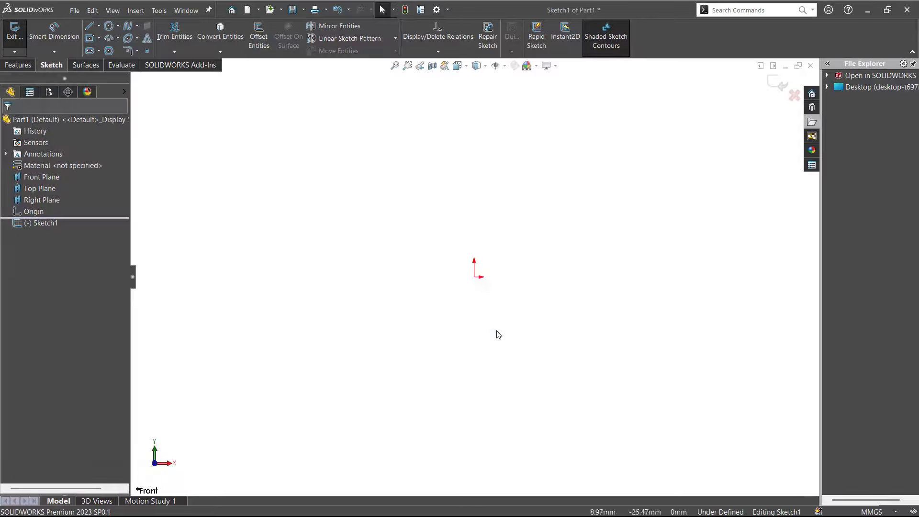
Sketch a horizontal line about 62 mm long from the origin toward positive X
{"action": "left_click", "coordinate": [89, 27]}
{"action": "left_click", "coordinate": [474, 277]}
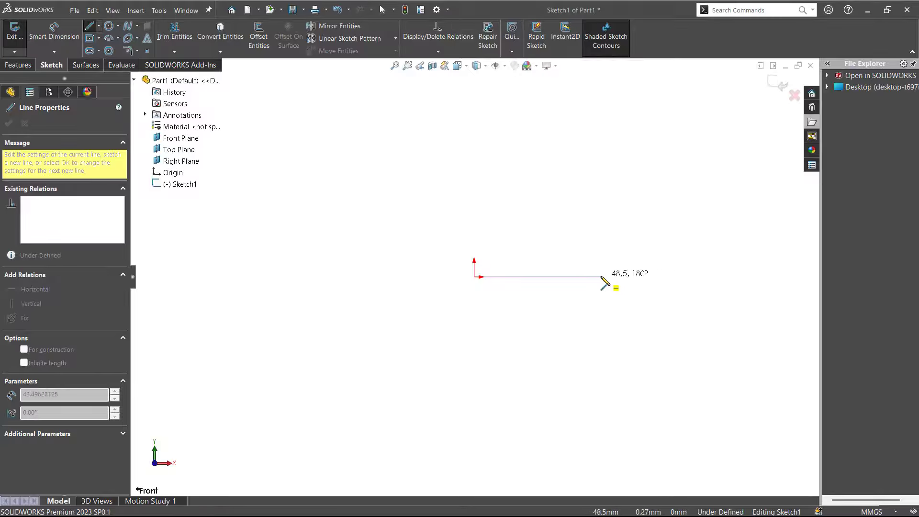
{"action": "left_click", "coordinate": [639, 277]}
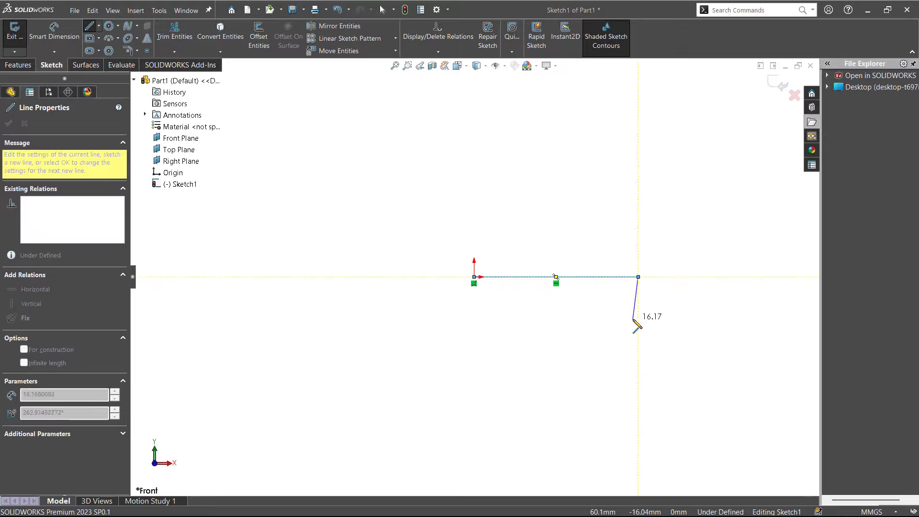
{"action": "key", "text": "Escape"}
{"action": "key", "text": "Escape"}
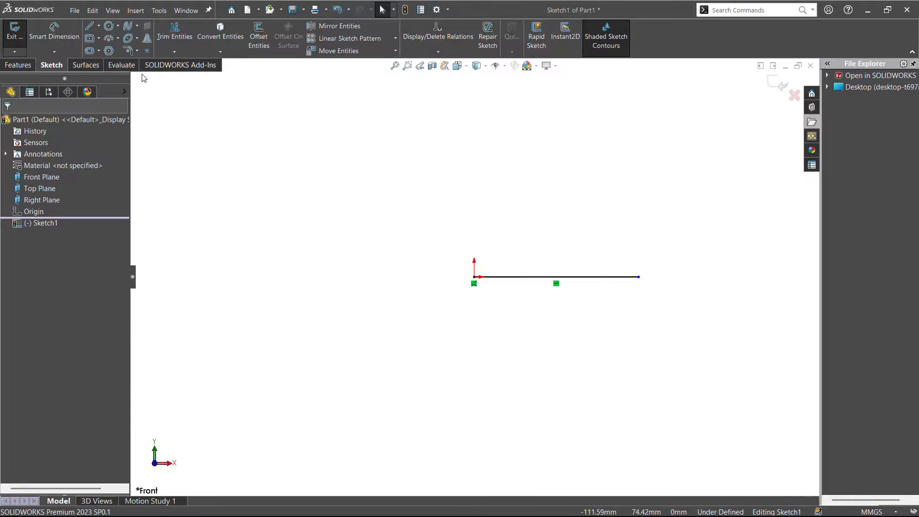
Dimension the horizontal line's length to 50 mm, placing the dimension below it
{"action": "left_click", "coordinate": [54, 31]}
{"action": "left_click", "coordinate": [525, 278]}
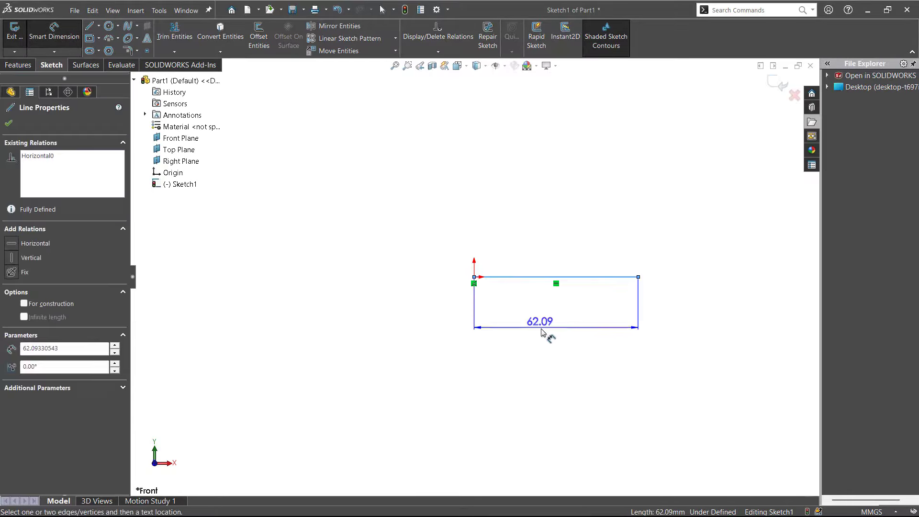
{"action": "left_click", "coordinate": [544, 334]}
{"action": "type", "text": "50"}
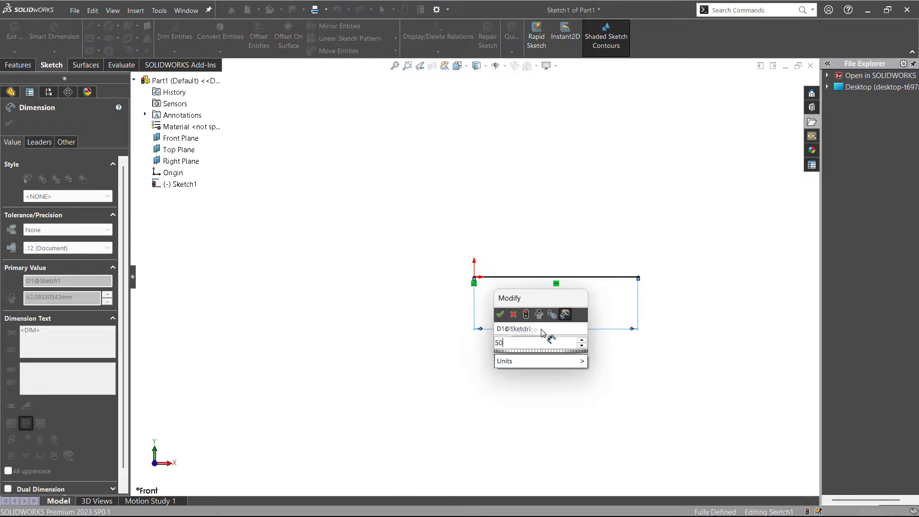
{"action": "key", "text": "Return"}
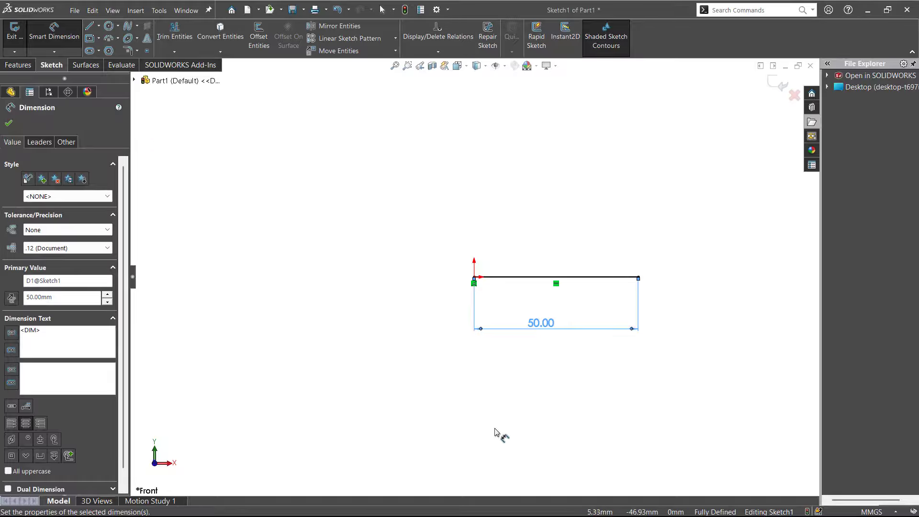
{"action": "key", "text": "Escape"}
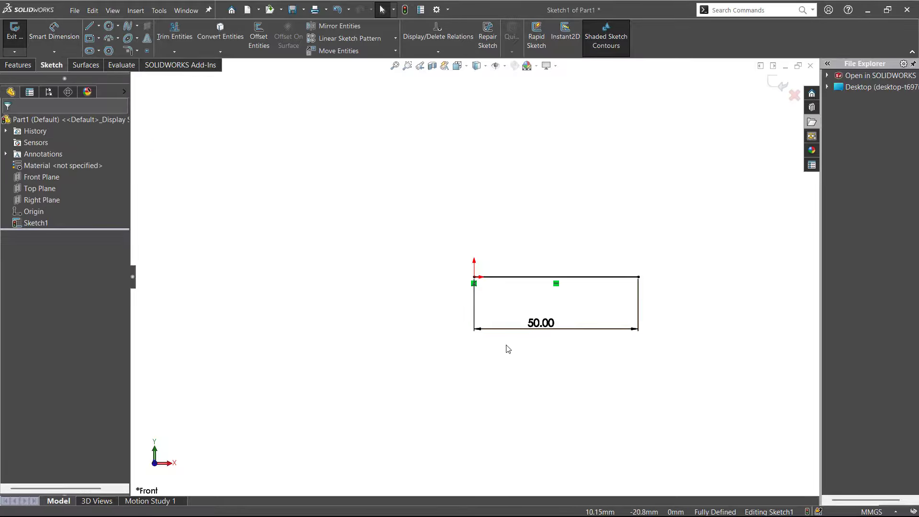
Enable on-screen numeric input on entity creation in the system sketch options and apply it
{"action": "left_click", "coordinate": [436, 11]}
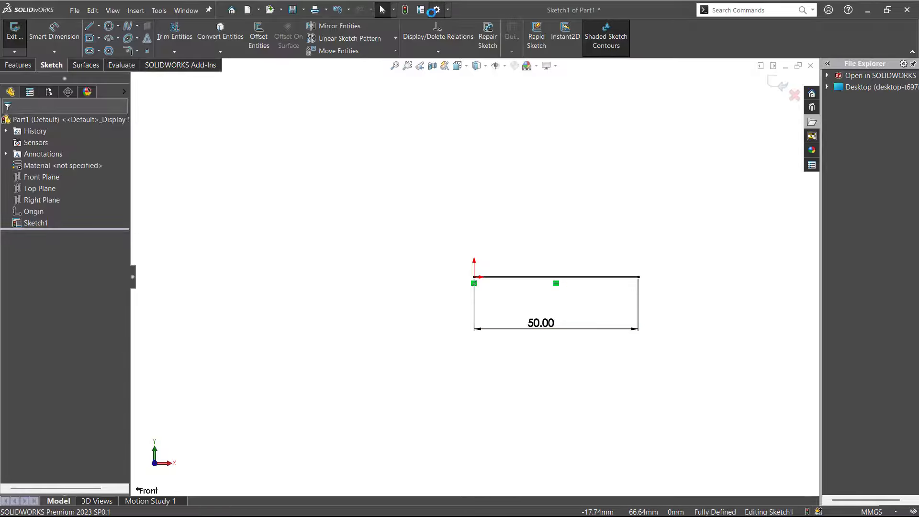
{"action": "left_click", "coordinate": [77, 171]}
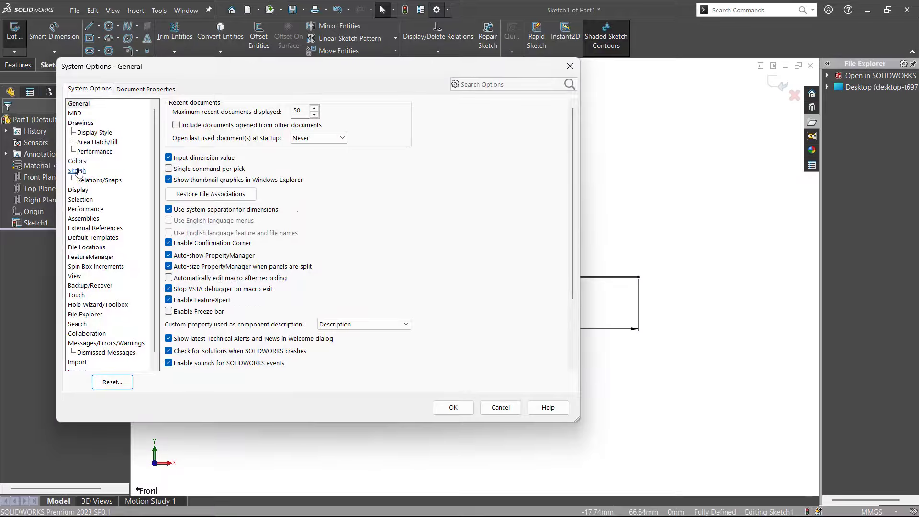
{"action": "left_click", "coordinate": [178, 276]}
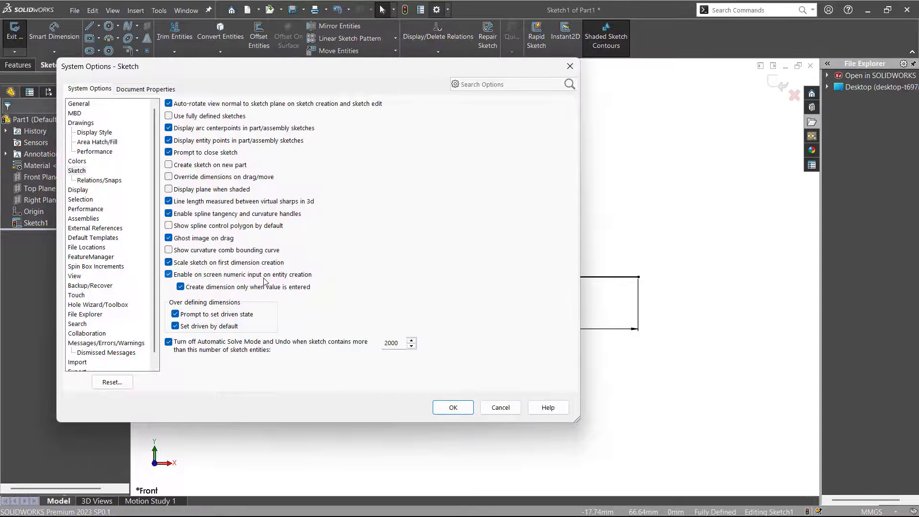
{"action": "left_click", "coordinate": [461, 410]}
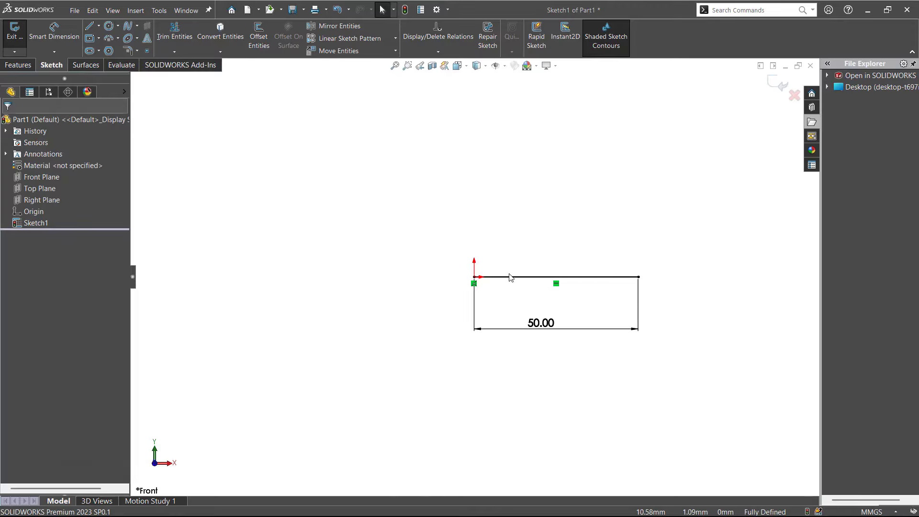
Complete a rectangle on the base line with a 25 mm vertical line up from its free end, closing the outline at the origin
{"action": "key", "text": "l"}
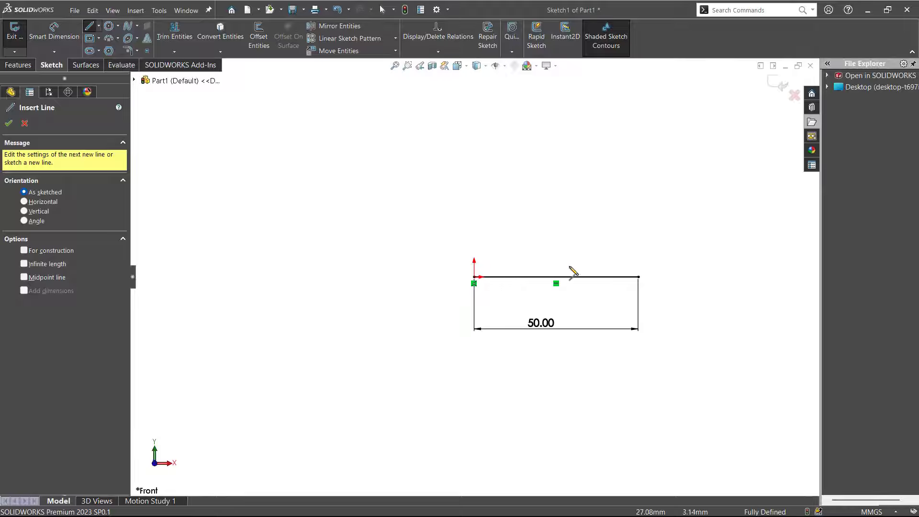
{"action": "left_click", "coordinate": [639, 278]}
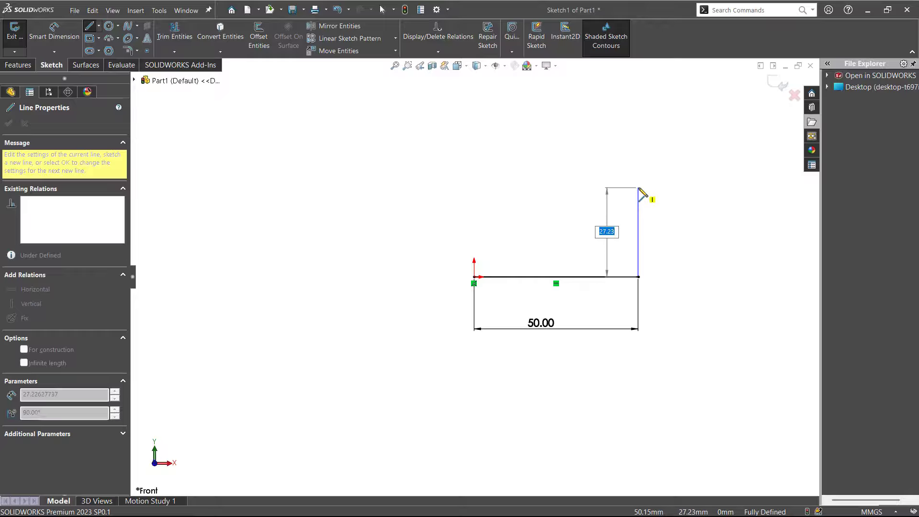
{"action": "type", "text": "25"}
{"action": "key", "text": "Return"}
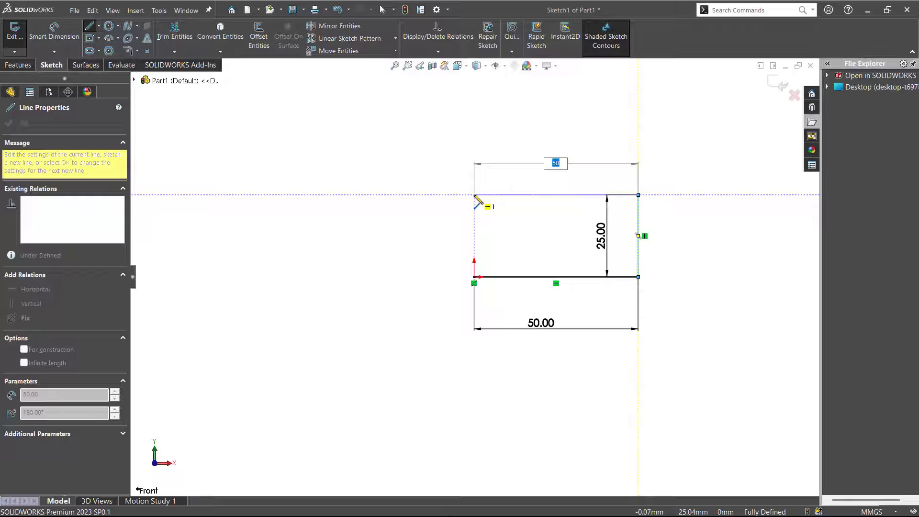
{"action": "left_click", "coordinate": [475, 195]}
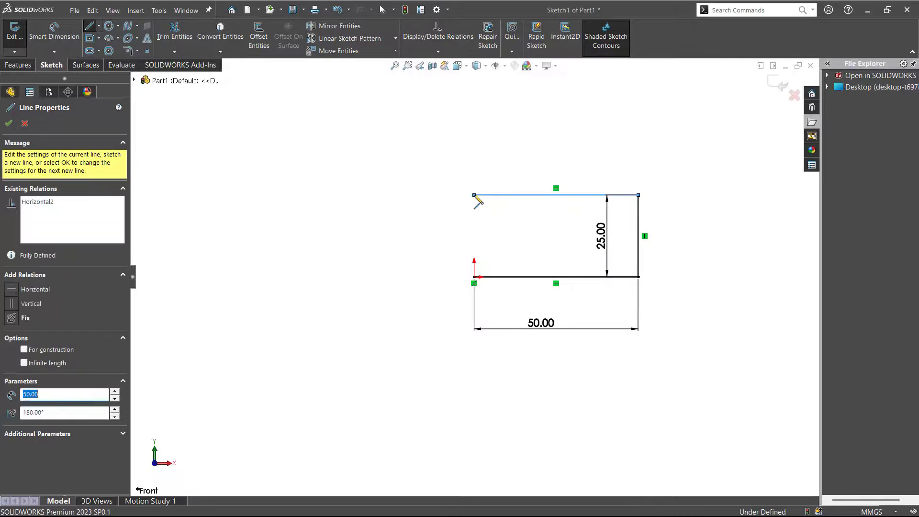
{"action": "left_click", "coordinate": [474, 277]}
{"action": "key", "text": "Escape"}
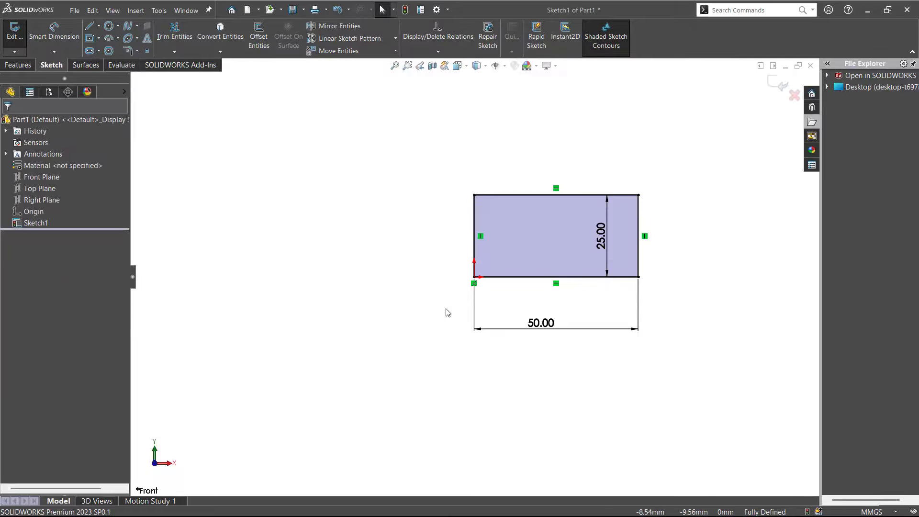
Move the 25 mm height dimension outside the rectangle, beyond the vertical edge farthest from the origin
{"action": "mouse_move", "coordinate": [447, 312]}
{"action": "middle_mouse_down"}
{"action": "mouse_move", "coordinate": [433, 195]}
{"action": "mouse_move", "coordinate": [410, 246]}
{"action": "mouse_move", "coordinate": [411, 271]}
{"action": "mouse_move", "coordinate": [472, 189]}
{"action": "mouse_move", "coordinate": [401, 278]}
{"action": "middle_mouse_up"}
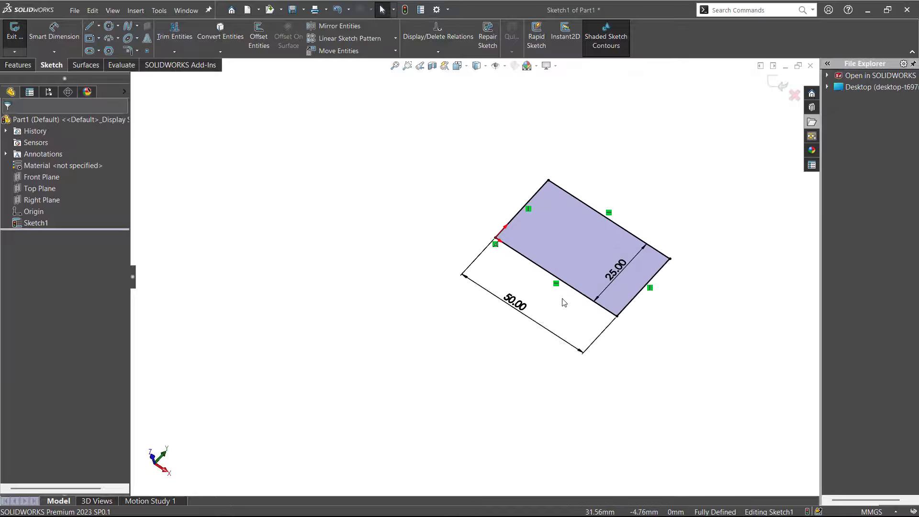
{"action": "mouse_move", "coordinate": [328, 236]}
{"action": "middle_mouse_down"}
{"action": "mouse_move", "coordinate": [387, 290]}
{"action": "mouse_move", "coordinate": [339, 335]}
{"action": "middle_mouse_up"}
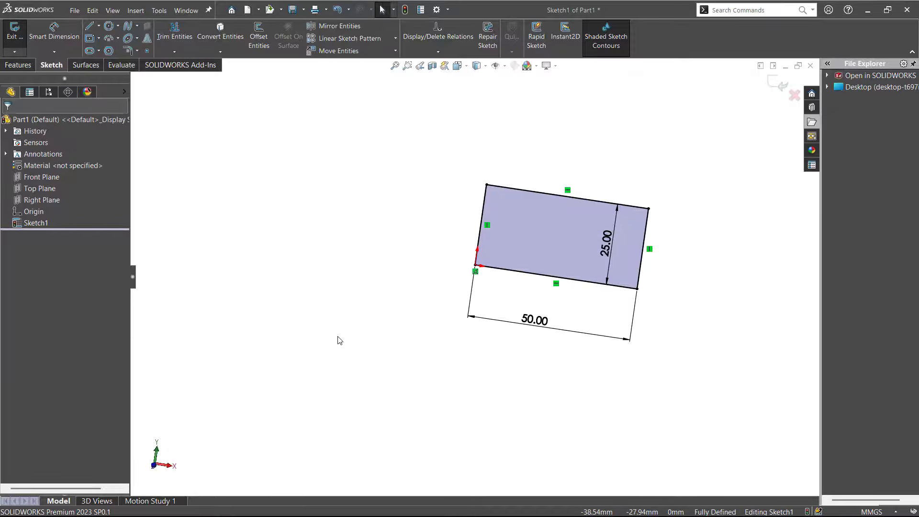
{"action": "key", "text": "ctrl+1"}
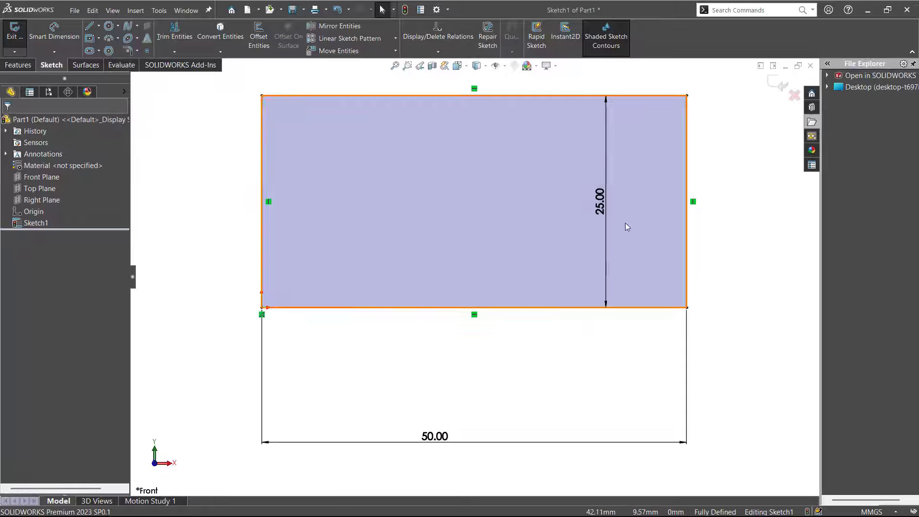
{"action": "left_click_drag", "start_coordinate": [607, 230], "coordinate": [737, 238]}
{"action": "left_click", "coordinate": [456, 424]}
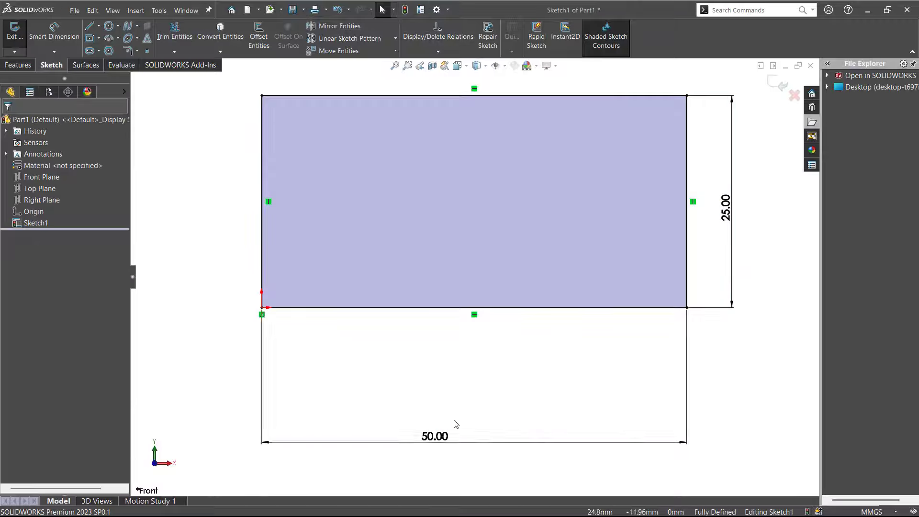
Move the 50 mm dimension closer to the rectangle's base line and exit the sketch, keeping the changes
{"action": "left_click_drag", "start_coordinate": [452, 441], "coordinate": [438, 353]}
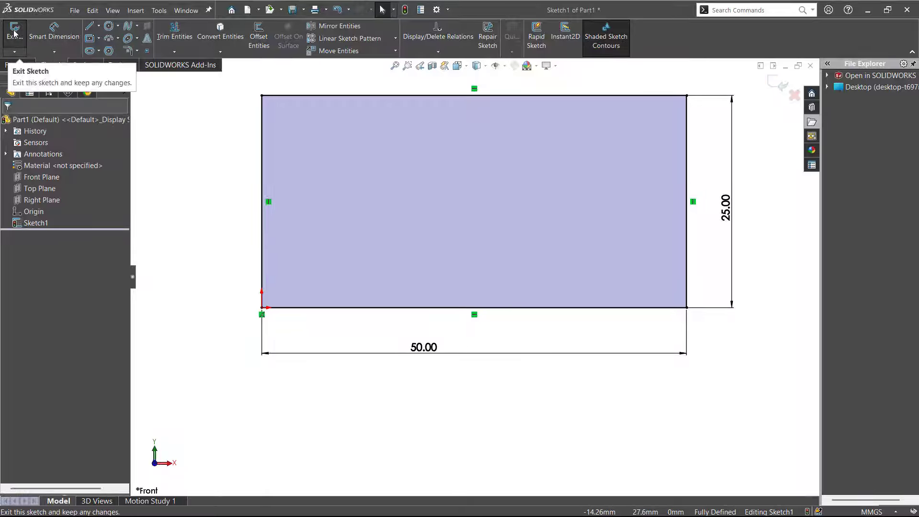
{"action": "left_click", "coordinate": [777, 86]}
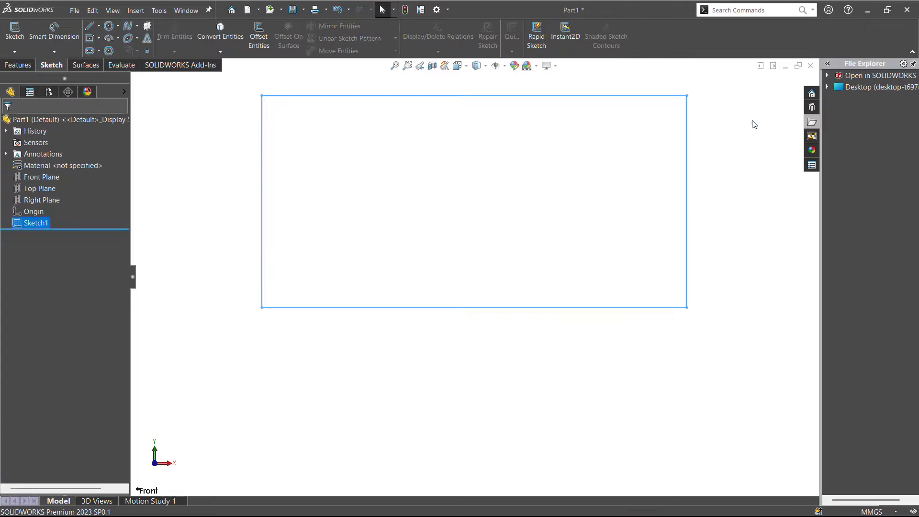
Show the rectangle sketch in the standard isometric view, zoomed out to leave room around it
{"action": "mouse_move", "coordinate": [294, 433]}
{"action": "middle_mouse_down"}
{"action": "mouse_move", "coordinate": [182, 487]}
{"action": "mouse_move", "coordinate": [255, 463]}
{"action": "mouse_move", "coordinate": [255, 477]}
{"action": "middle_mouse_up"}
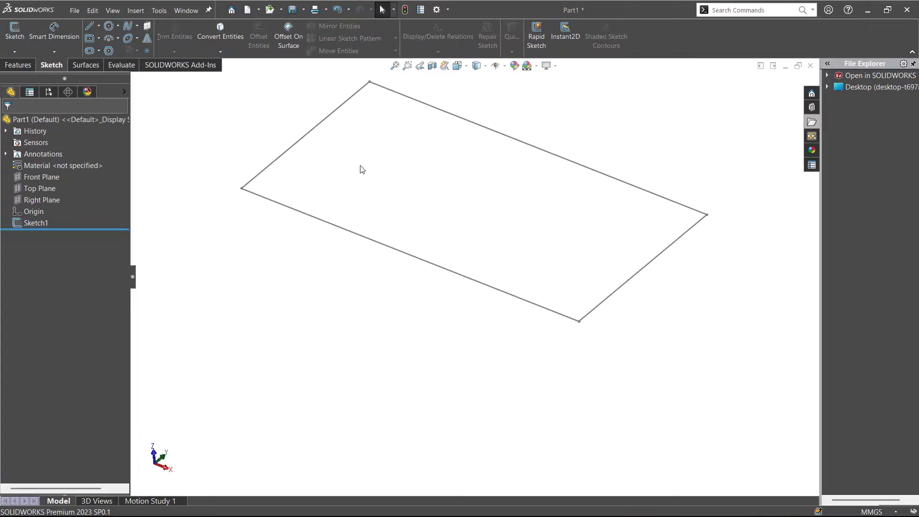
{"action": "left_click", "coordinate": [468, 69]}
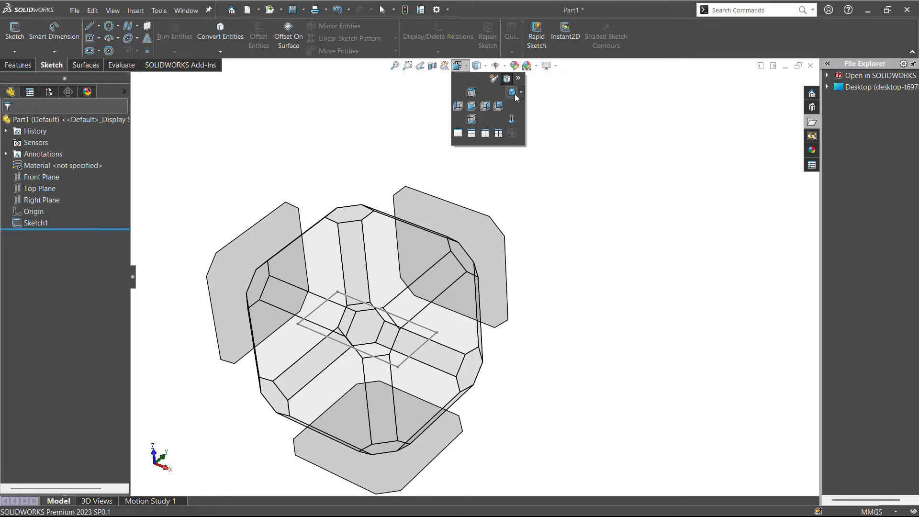
{"action": "left_click", "coordinate": [513, 94]}
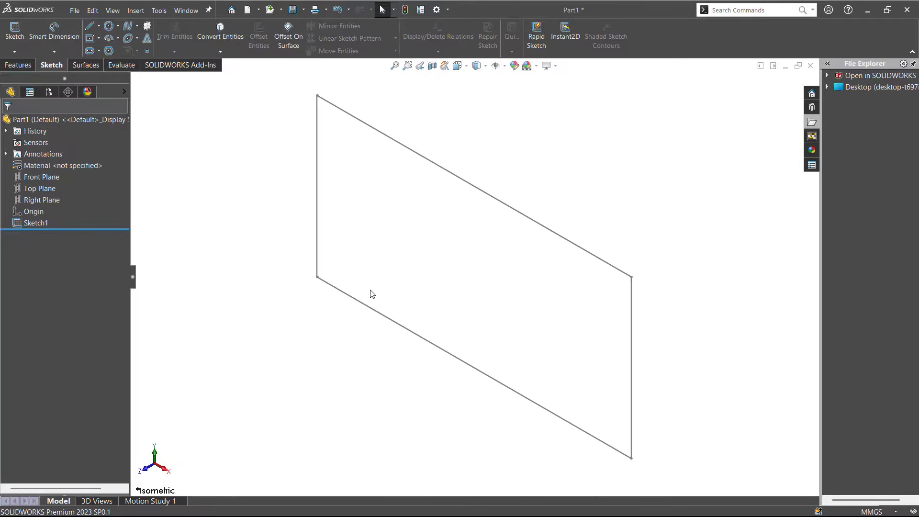
{"action": "key", "text": "z"}
{"action": "key", "text": "z"}
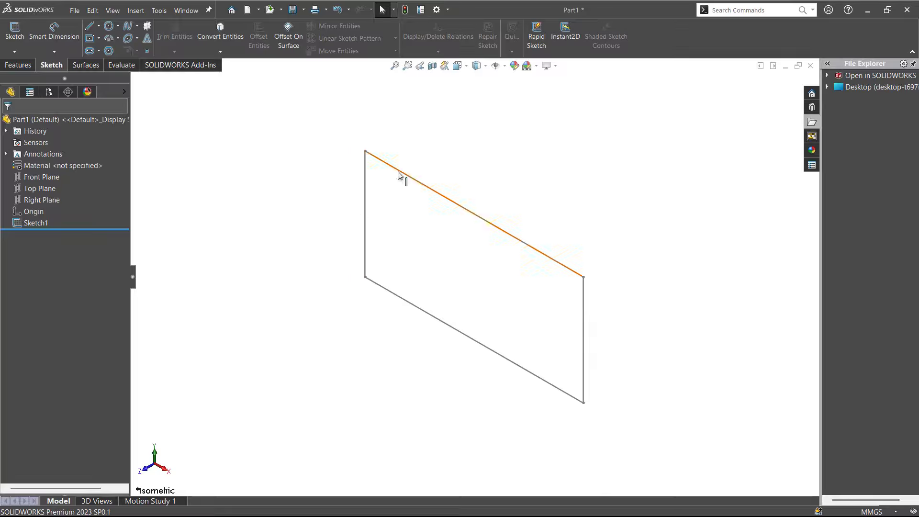
Try a blind boss extrude of the rectangle sketch 30 mm from the sketch plane, and undo the extrusion
{"action": "left_click", "coordinate": [27, 67]}
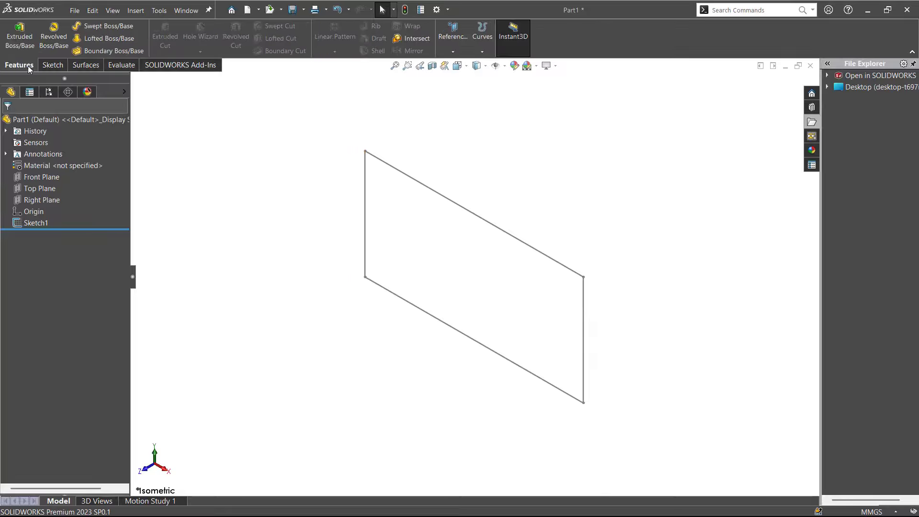
{"action": "left_click", "coordinate": [22, 38]}
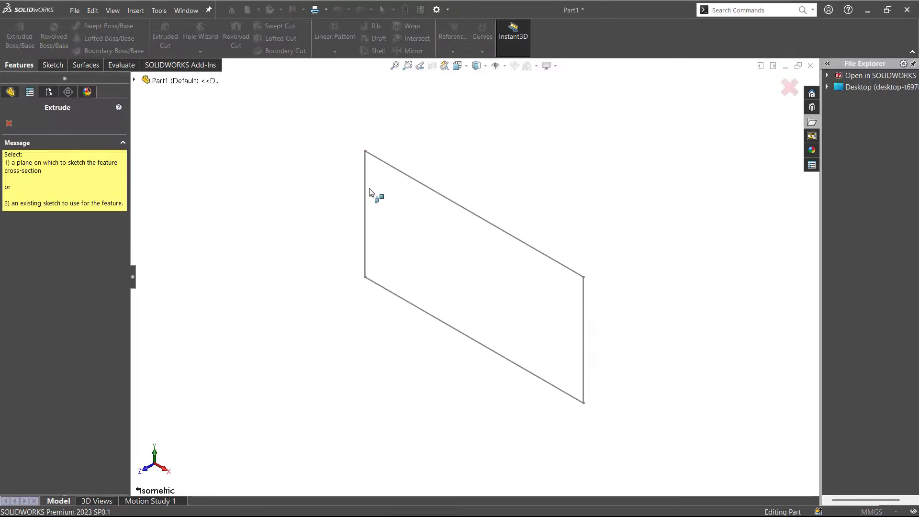
{"action": "left_click", "coordinate": [366, 189]}
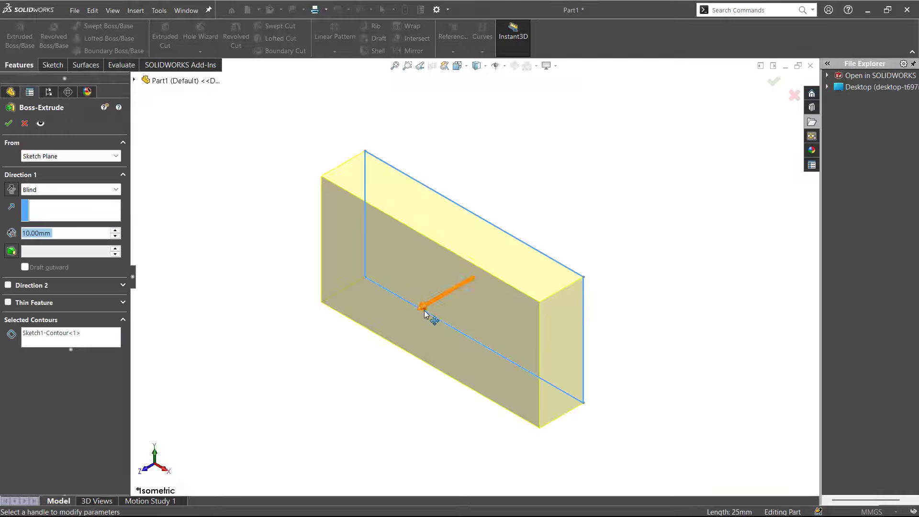
{"action": "left_click", "coordinate": [428, 314]}
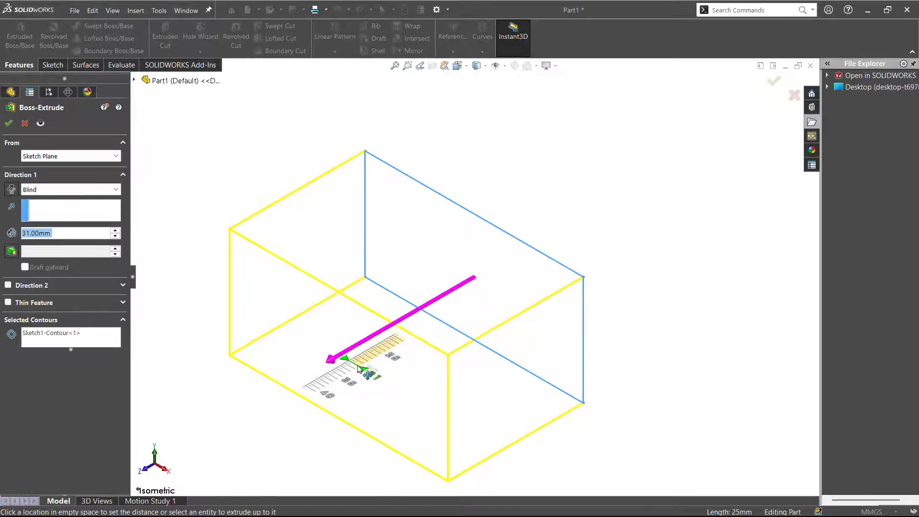
{"action": "left_click", "coordinate": [361, 366]}
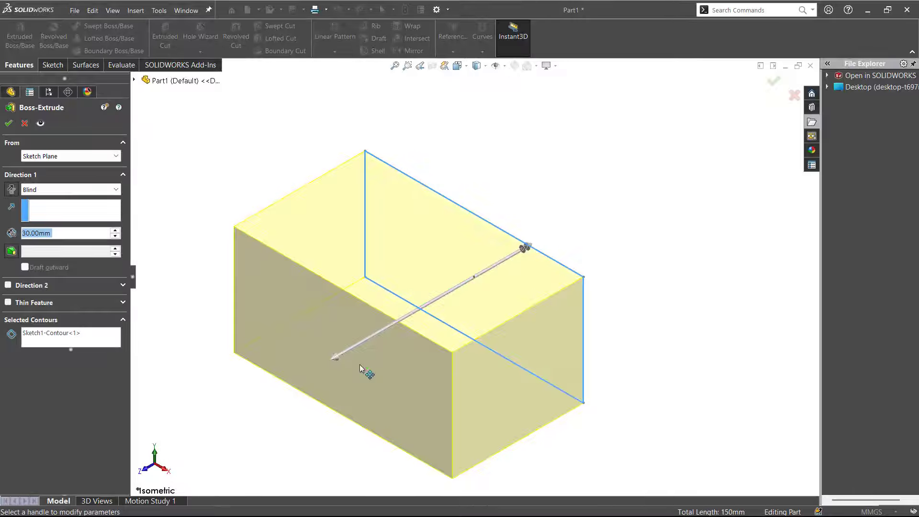
{"action": "left_click", "coordinate": [9, 123]}
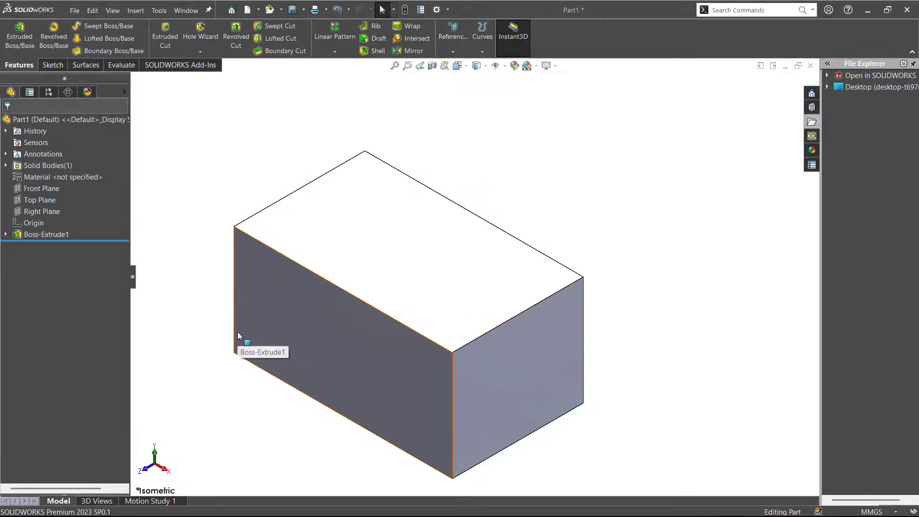
{"action": "key", "text": "ctrl+z"}
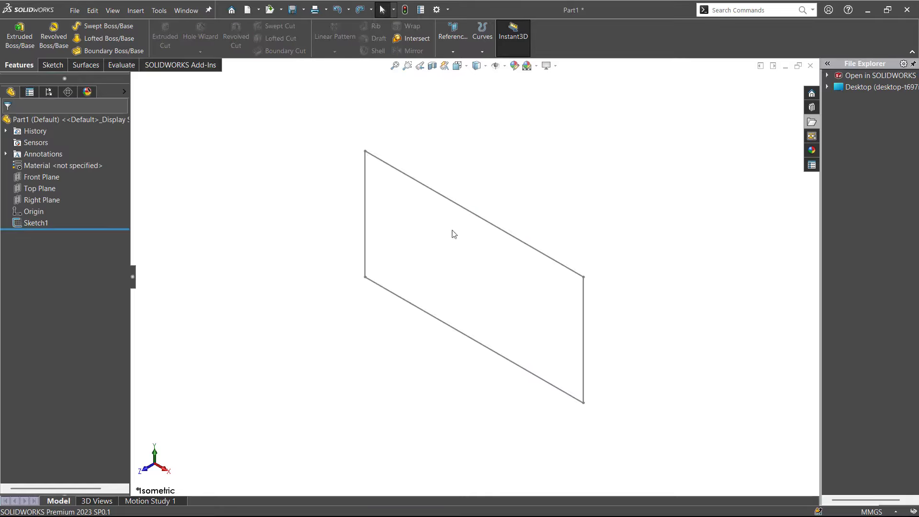
Extrude the rectangle sketch 20 mm forward with the Instant3D handle on its upper line, and clear the selection
{"action": "left_click", "coordinate": [521, 247]}
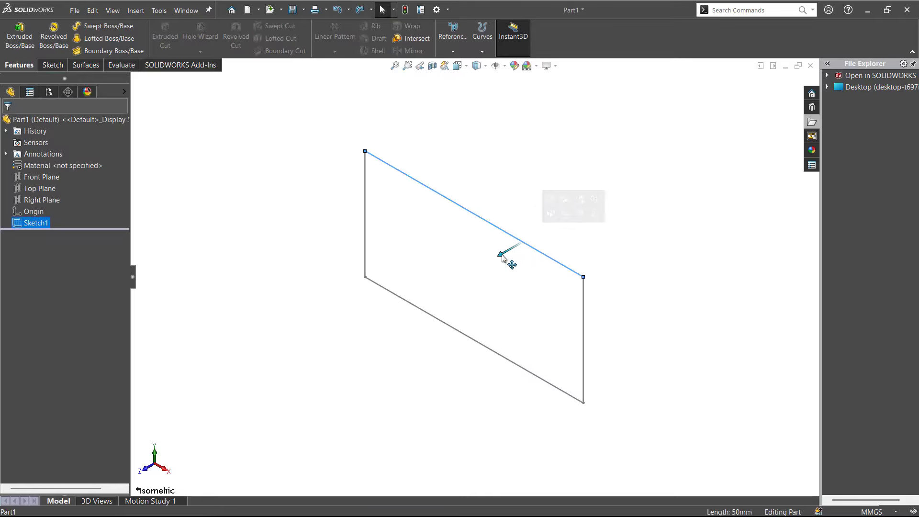
{"action": "mouse_move", "coordinate": [500, 258]}
{"action": "left_mouse_down"}
{"action": "mouse_move", "coordinate": [476, 301]}
{"action": "mouse_move", "coordinate": [435, 322]}
{"action": "left_mouse_up"}
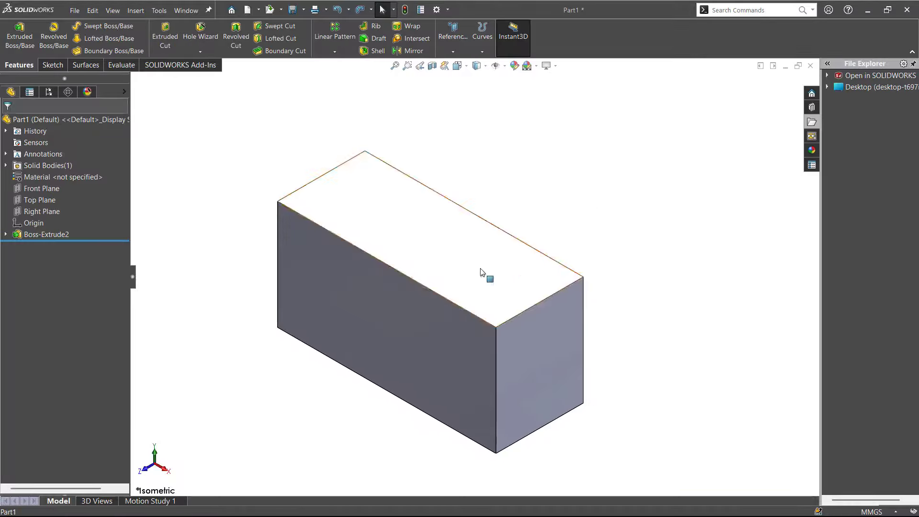
{"action": "left_click", "coordinate": [479, 213]}
{"action": "left_click", "coordinate": [303, 377]}
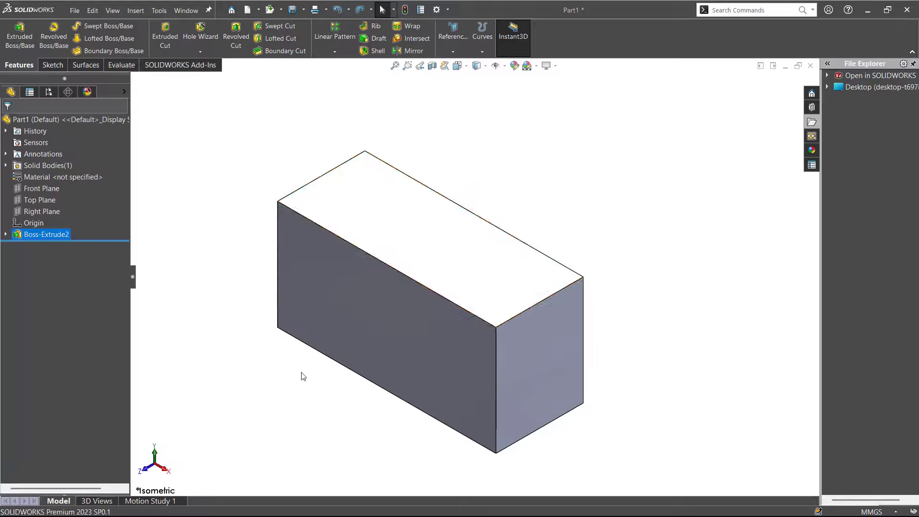
Set the extruded block's depth to 30 mm through its on-model dimension and rebuild the part
{"action": "left_click", "coordinate": [401, 233]}
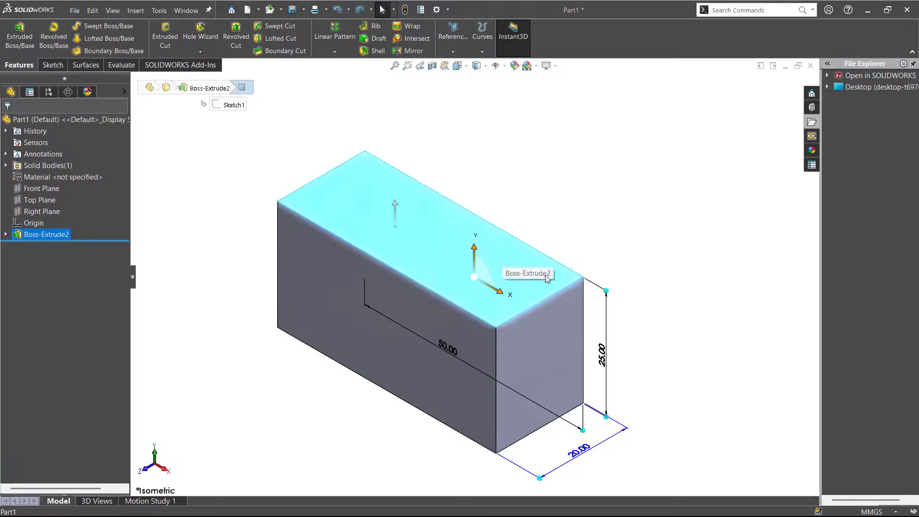
{"action": "double_click", "coordinate": [580, 450]}
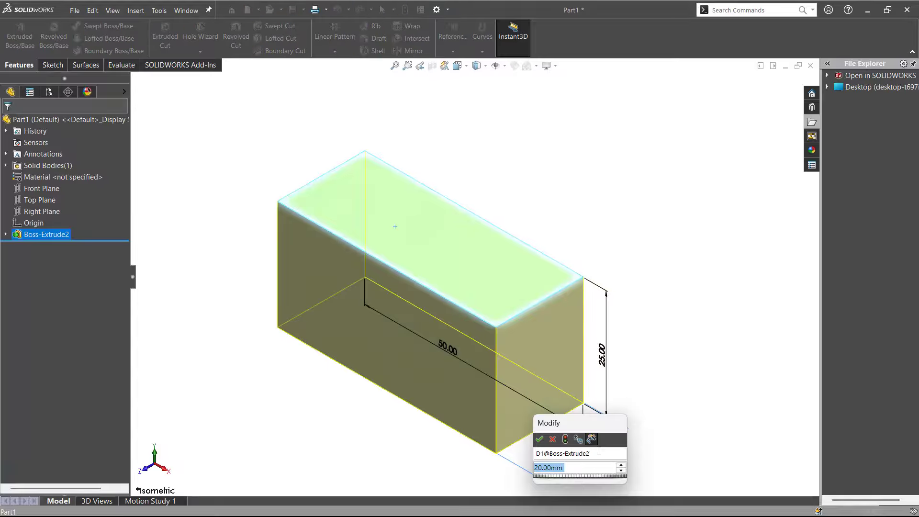
{"action": "type", "text": "30"}
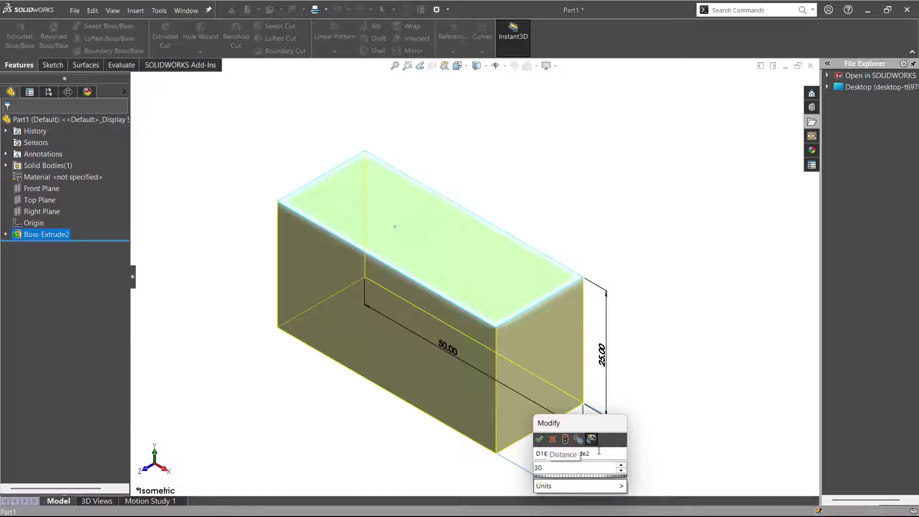
{"action": "key", "text": "Return"}
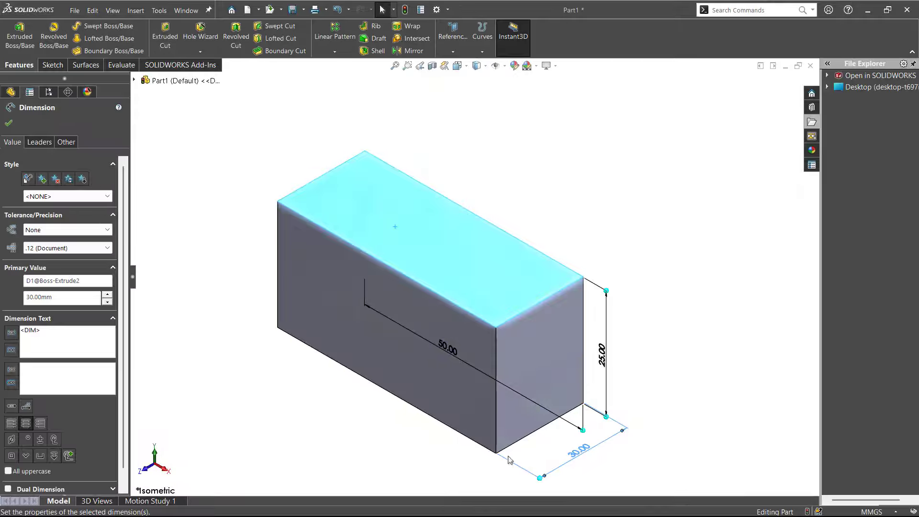
{"action": "left_click", "coordinate": [353, 468]}
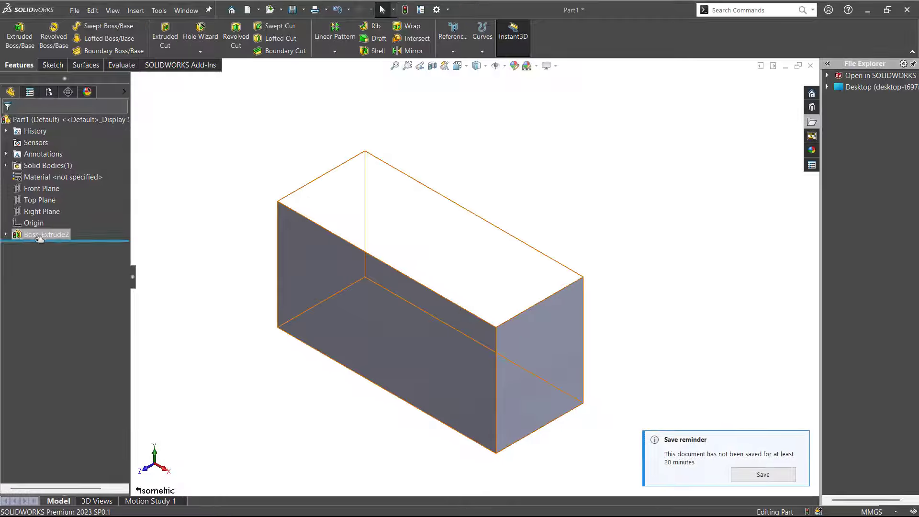
{"action": "left_click", "coordinate": [404, 10]}
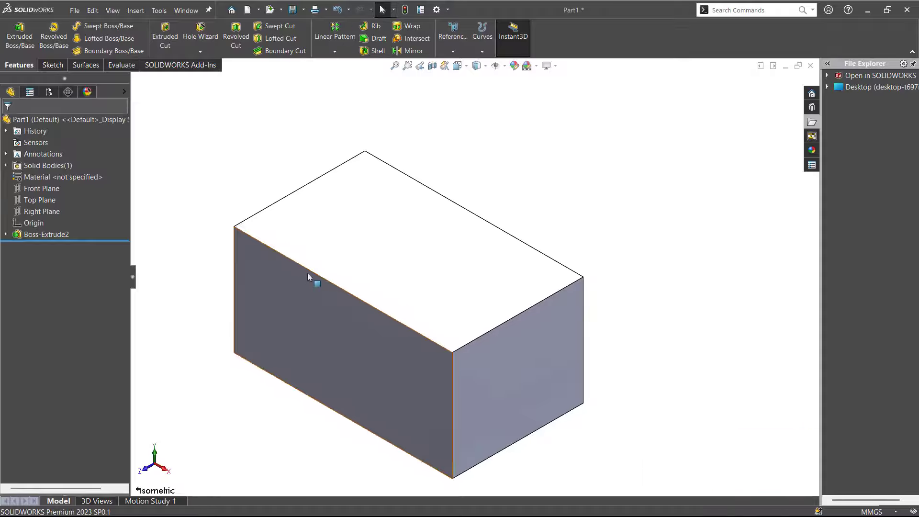
{"action": "scroll", "coordinate": [283, 309], "scroll_direction": "up", "scroll_amount": 1}
{"action": "scroll", "coordinate": [282, 309], "scroll_direction": "down", "scroll_amount": 1}
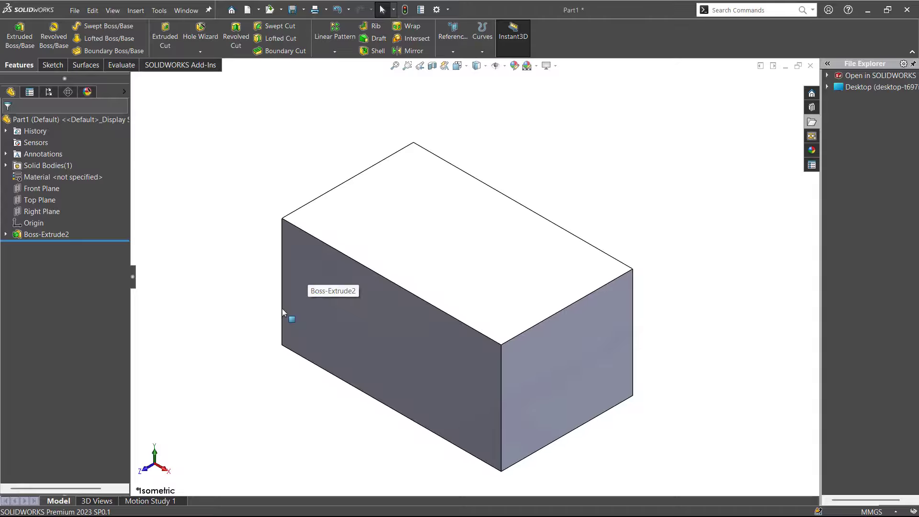